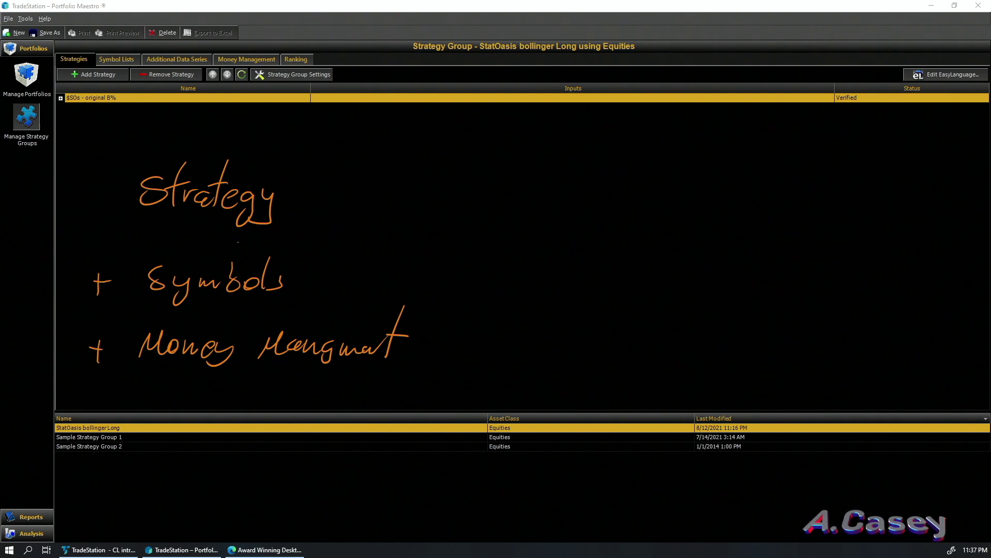
mouse_move(77, 190)
mouse_down()
mouse_move(86, 202)
mouse_move(83, 172)
mouse_up()
drag(69, 278, 83, 298)
mouse_move(85, 268)
mouse_down()
mouse_move(63, 313)
mouse_move(72, 370)
mouse_up()
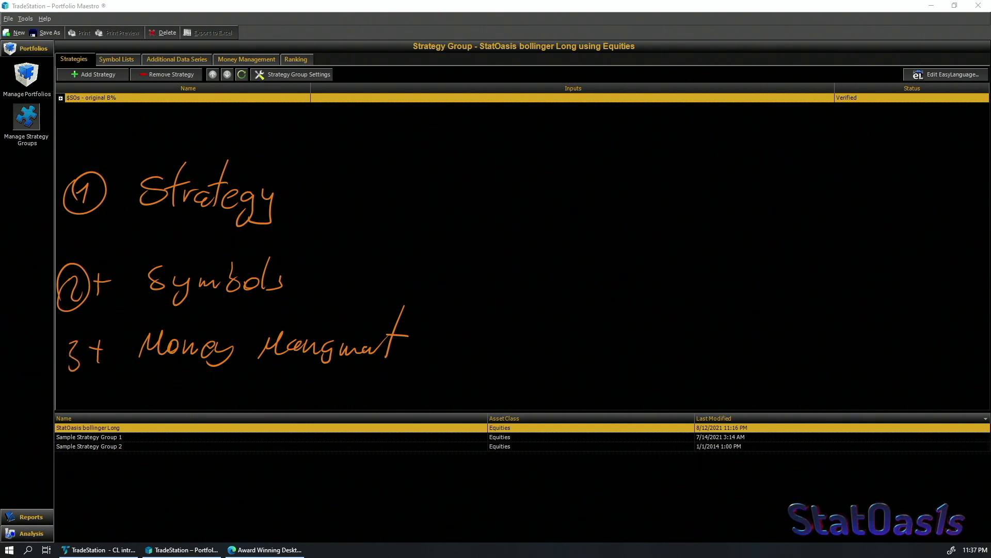
drag(85, 337, 93, 362)
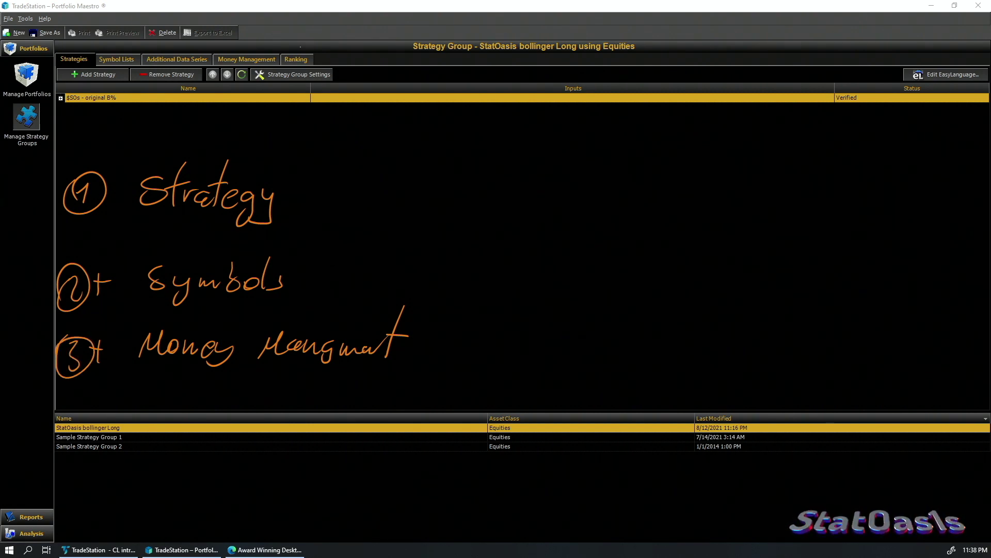
mouse_move(308, 42)
mouse_down()
mouse_move(279, 83)
mouse_move(309, 32)
mouse_up()
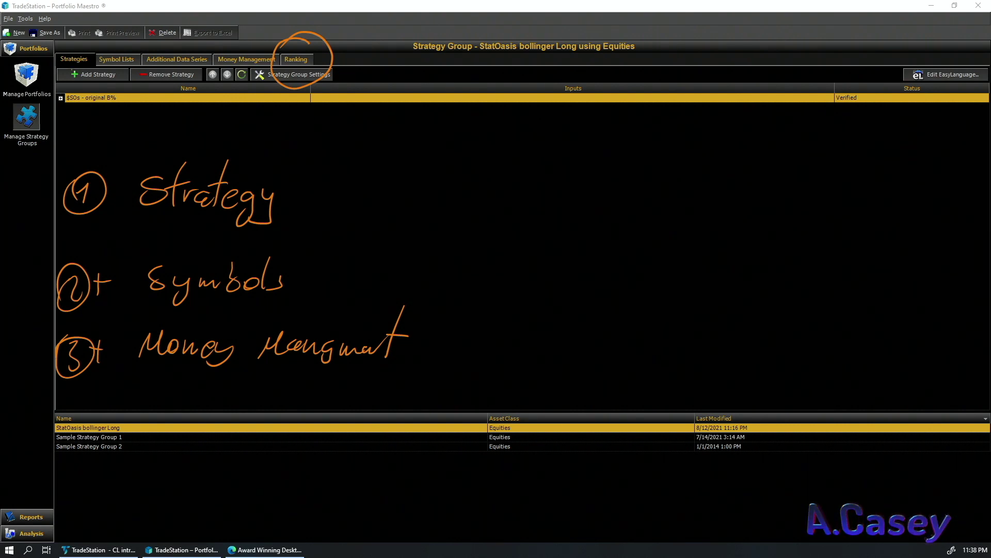
drag(46, 51, 36, 49)
mouse_move(31, 98)
mouse_down()
mouse_move(4, 129)
mouse_move(31, 150)
mouse_up()
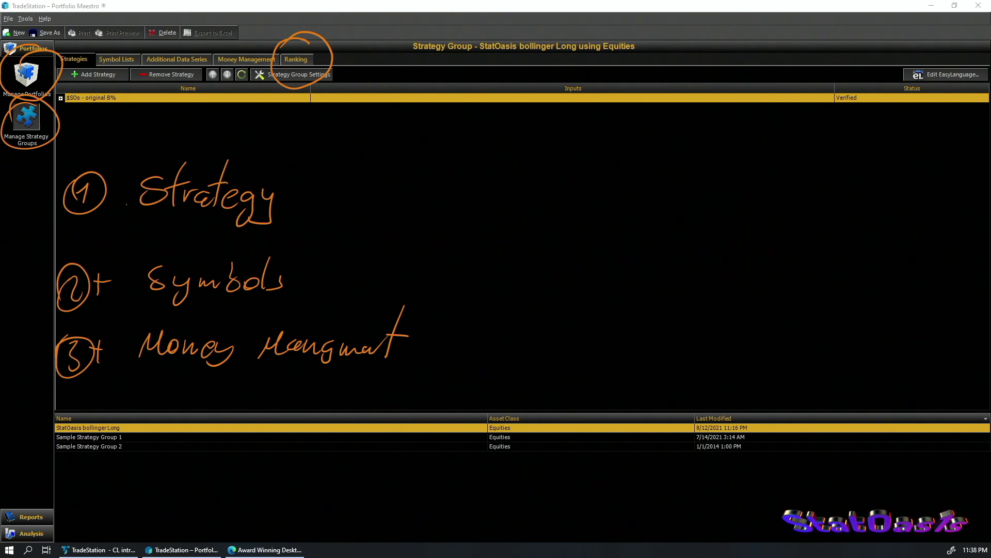
key(Escape)
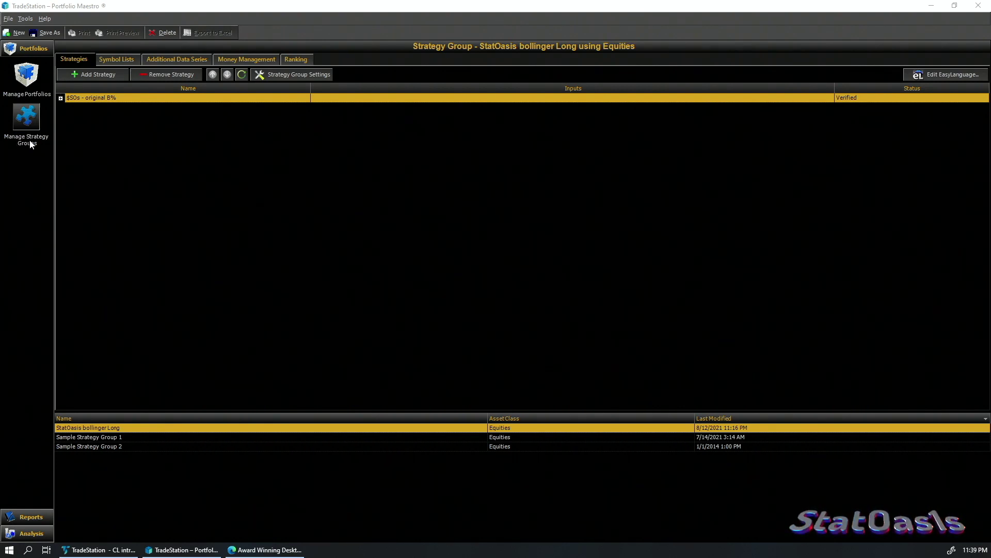
Check the asset class choices offered for a new strategy group and dismiss the setup without creating one.
click(8, 18)
click(8, 18)
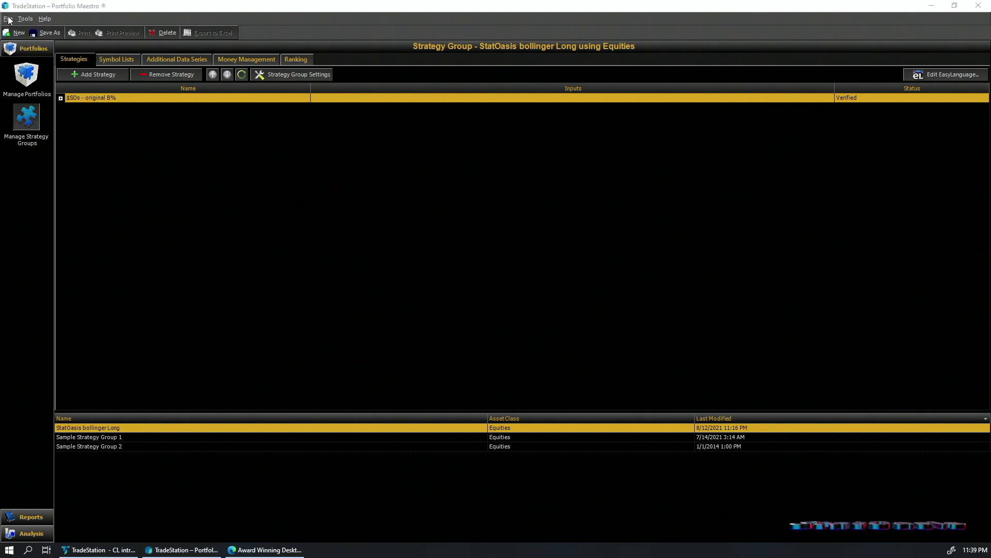
click(9, 18)
mouse_move(41, 30)
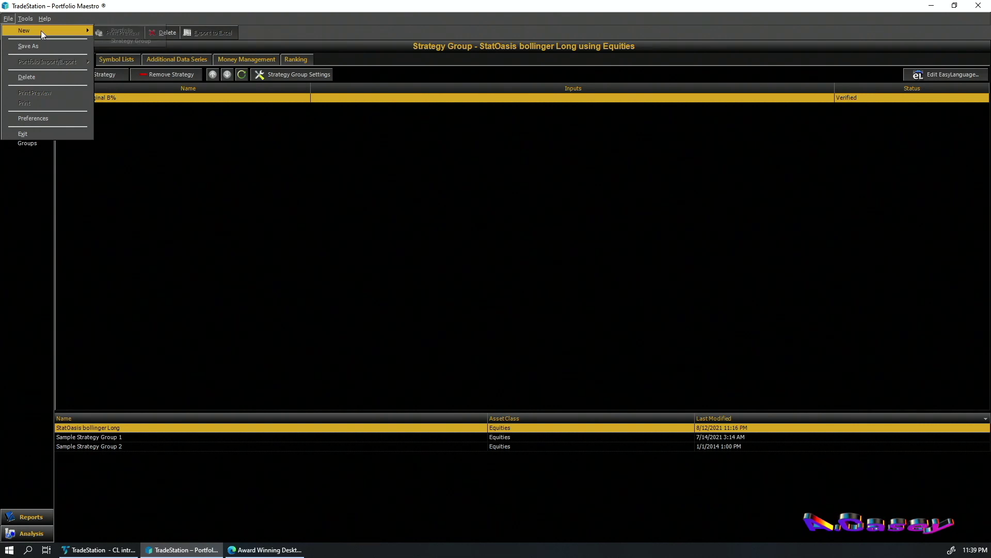
click(119, 41)
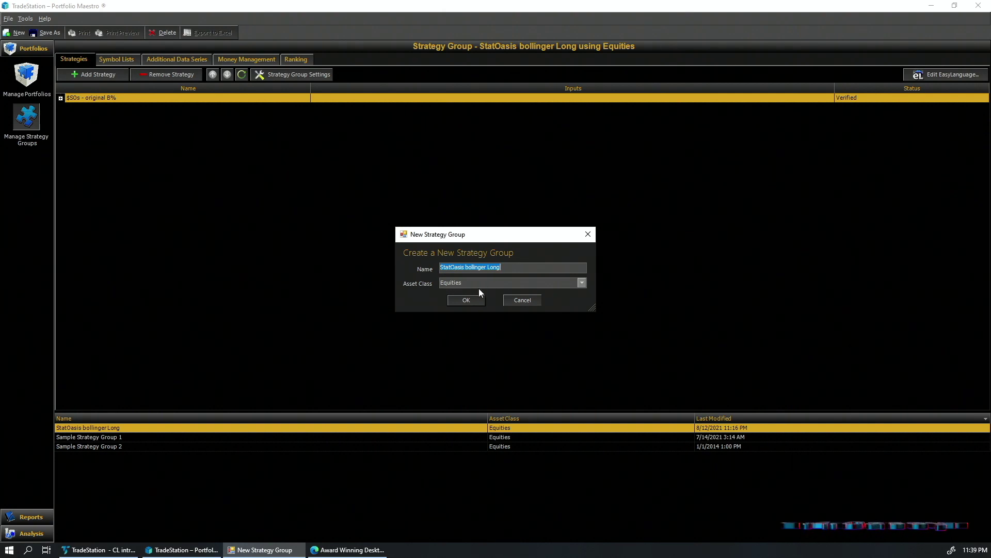
click(476, 285)
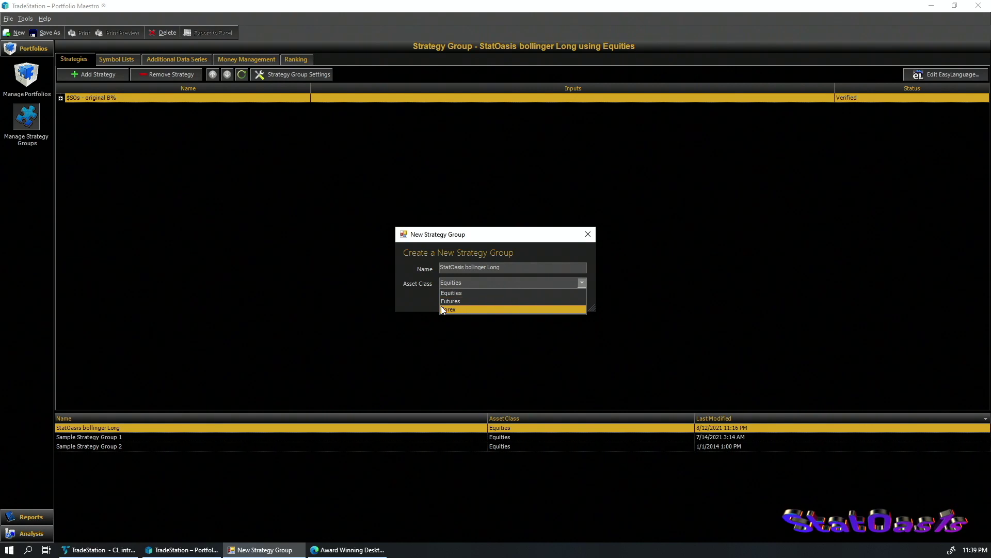
click(422, 300)
click(528, 300)
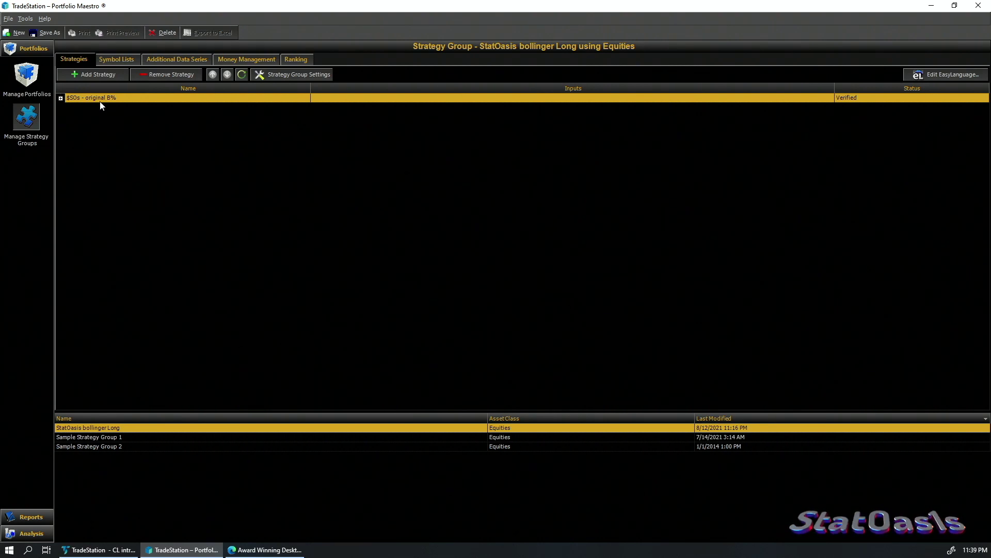
Examine the StatOasis bollinger Long group's ETFs symbol list, additional data series, money management and ranking settings.
click(117, 61)
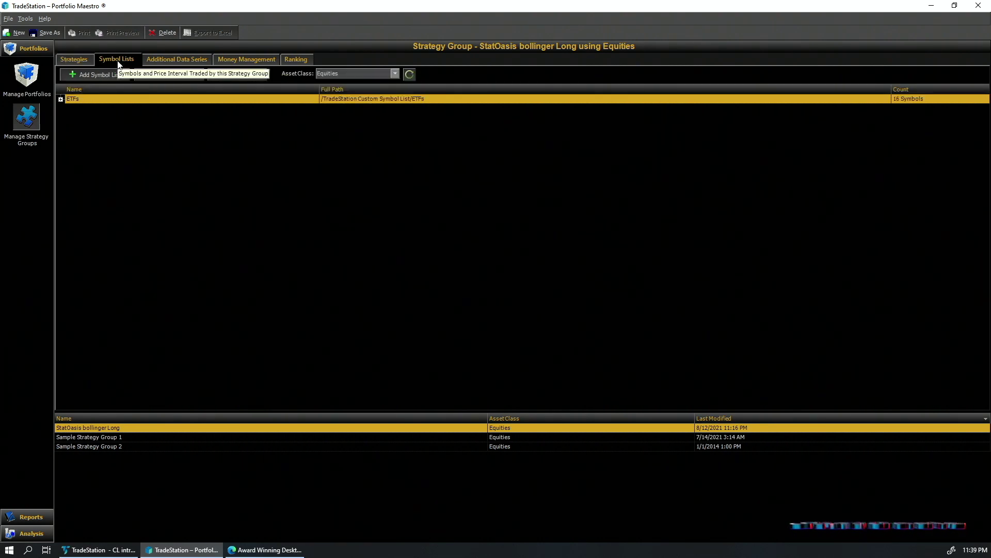
click(61, 99)
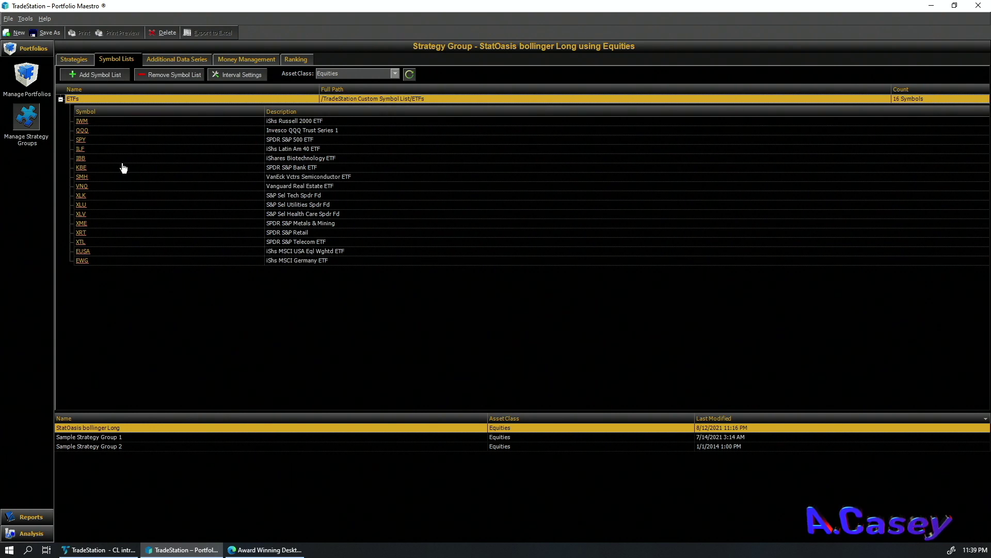
click(61, 99)
click(173, 60)
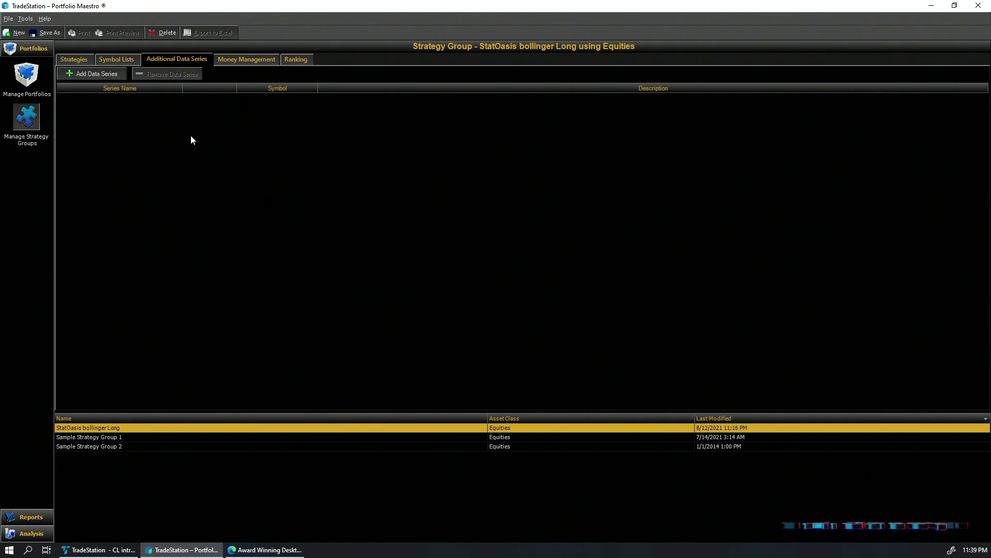
click(108, 62)
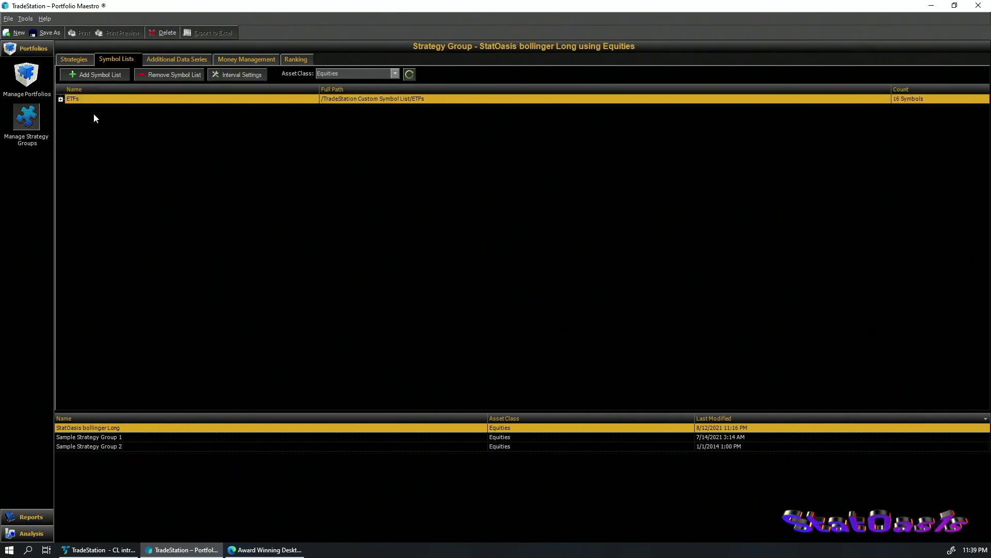
click(158, 61)
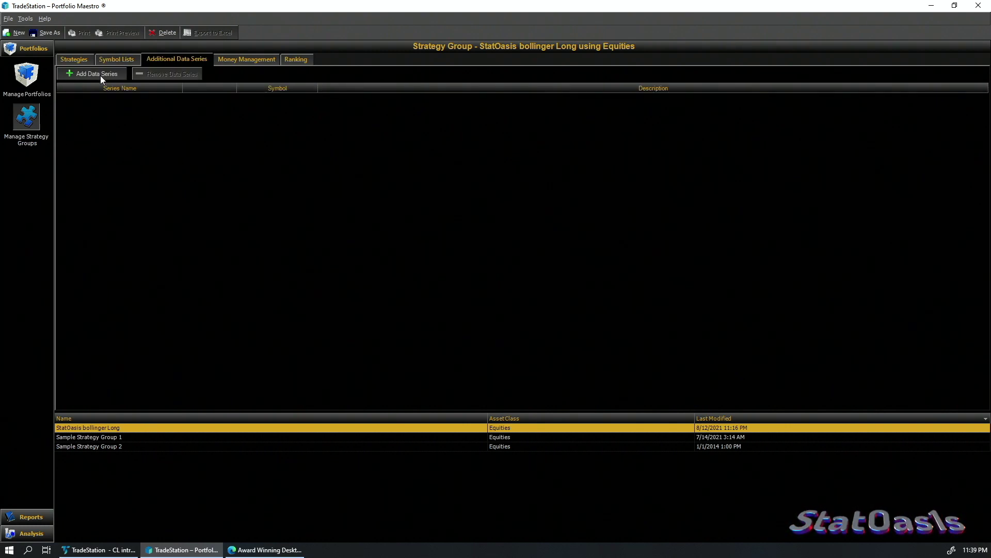
click(243, 59)
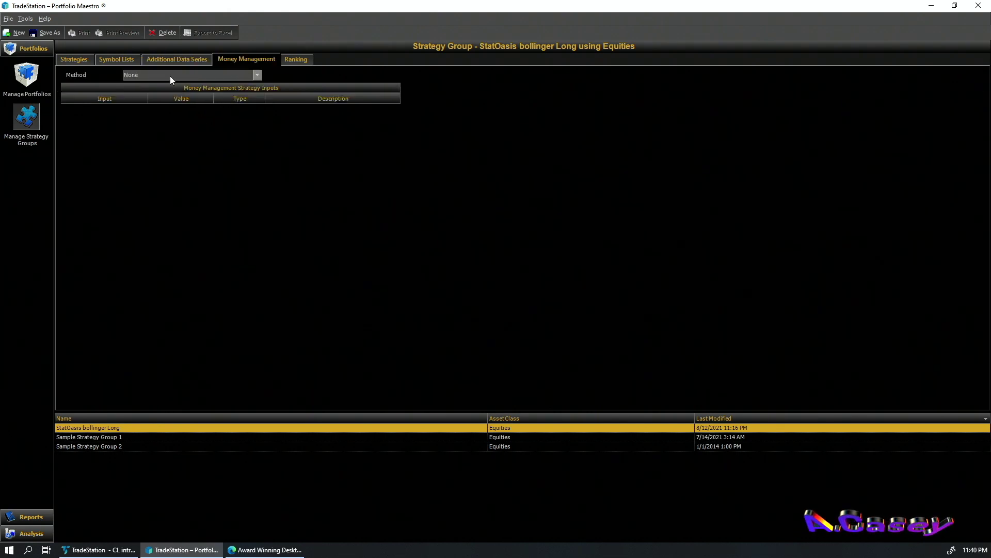
click(287, 60)
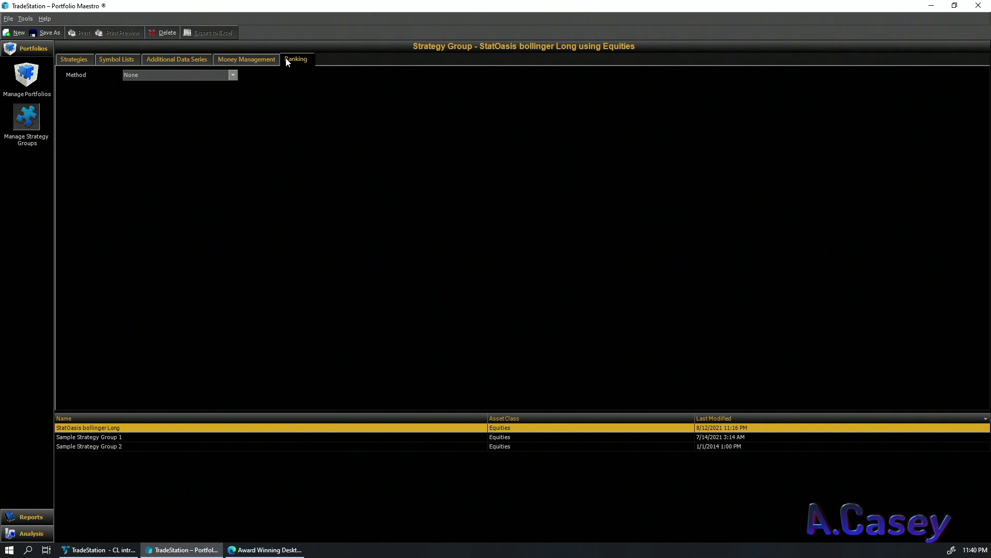
click(71, 60)
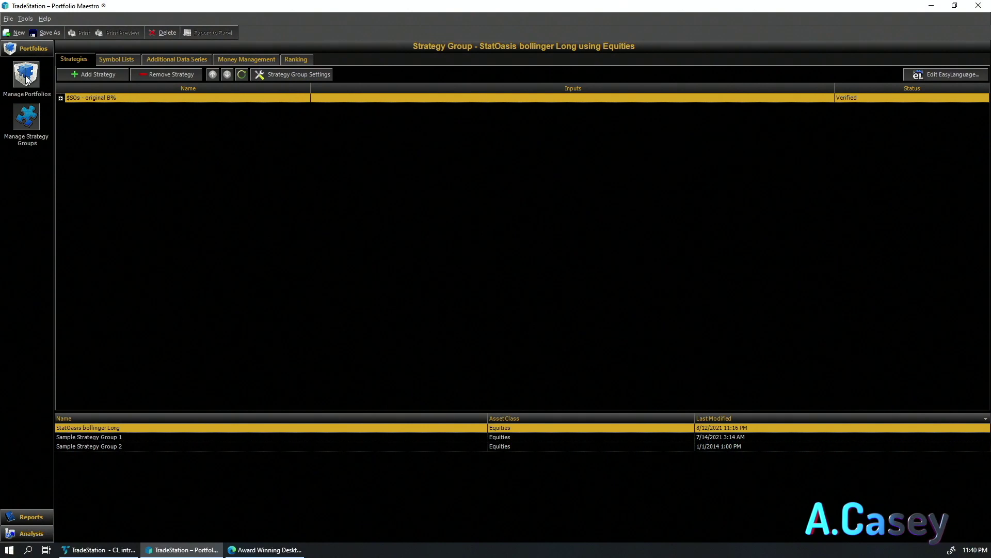
Look at the naming prompt for a new portfolio in portfolio management and dismiss it without creating one.
click(26, 76)
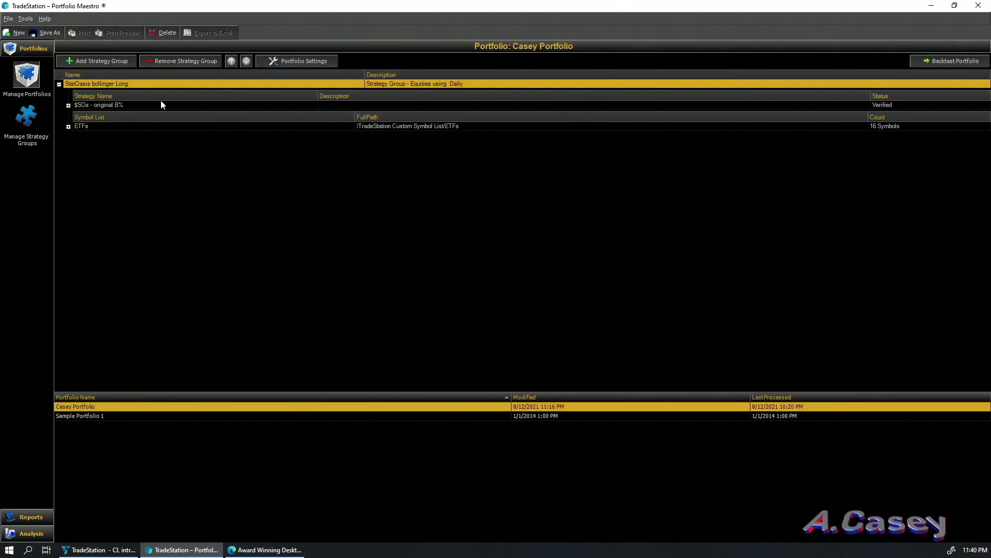
click(7, 20)
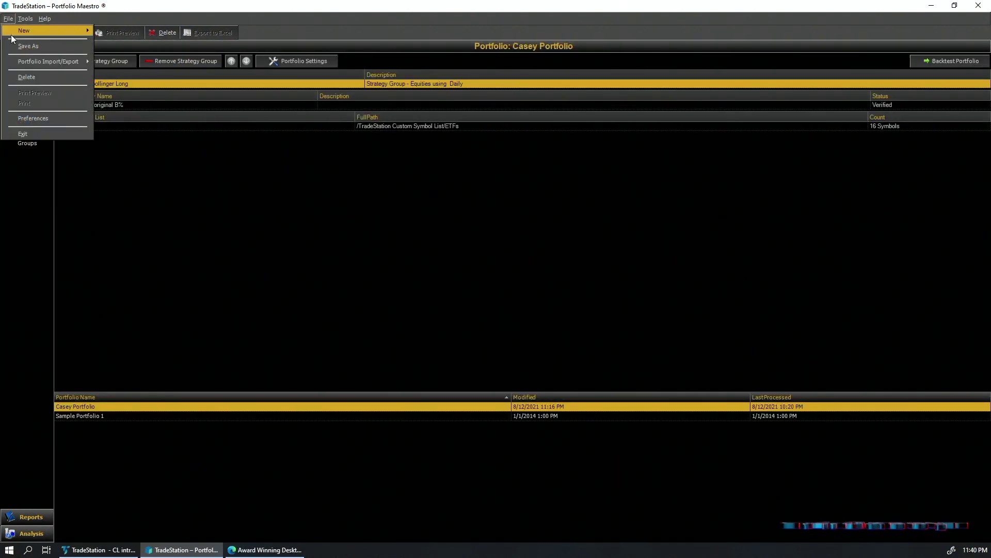
mouse_move(20, 30)
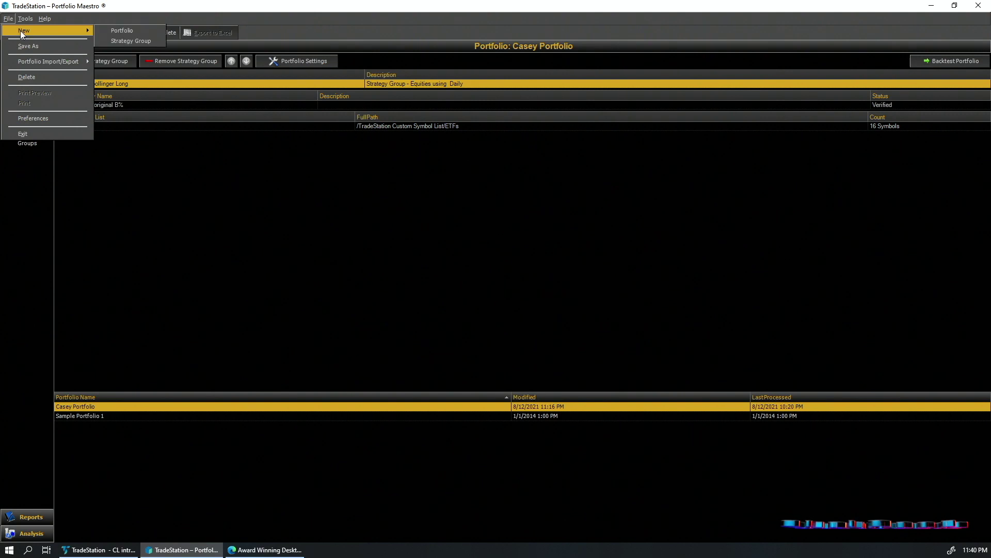
click(149, 30)
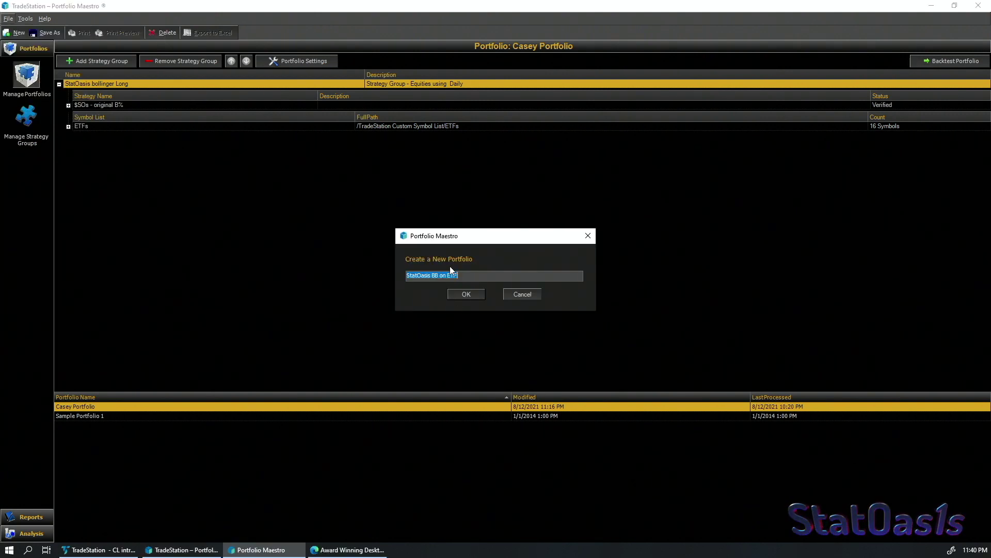
click(527, 294)
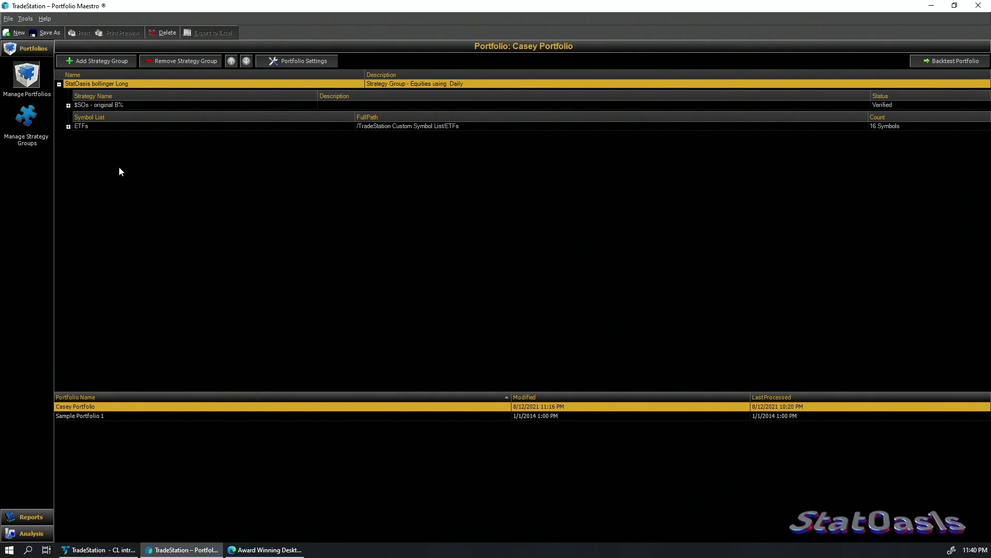
Check which strategy groups can be added to the portfolio, and inspect its existing strategy, ETFs list and strategy group.
click(88, 62)
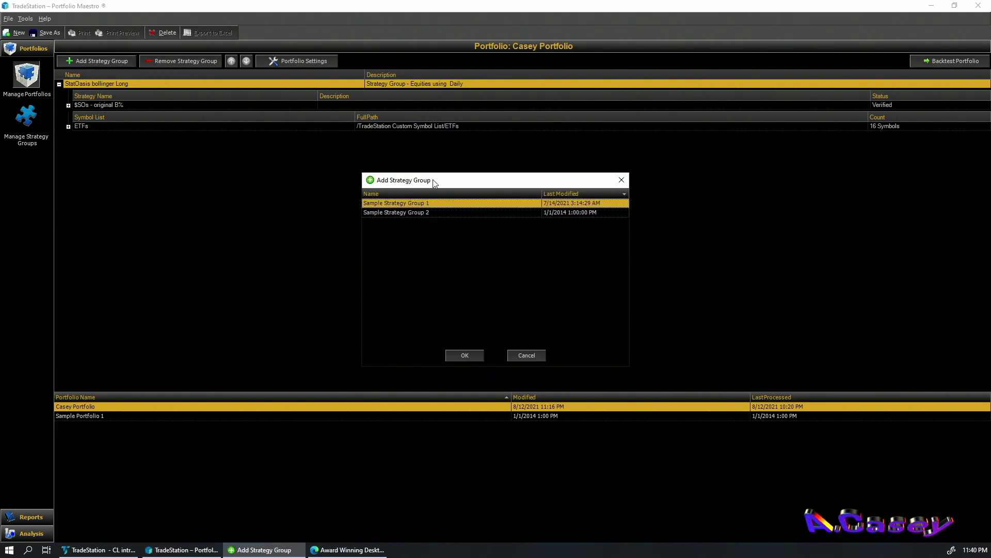
click(524, 355)
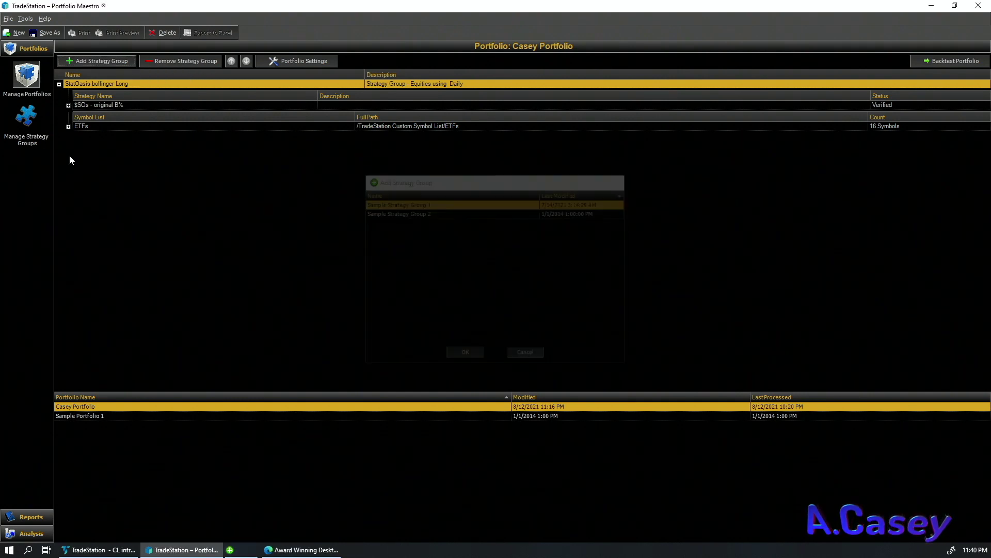
click(124, 105)
click(103, 127)
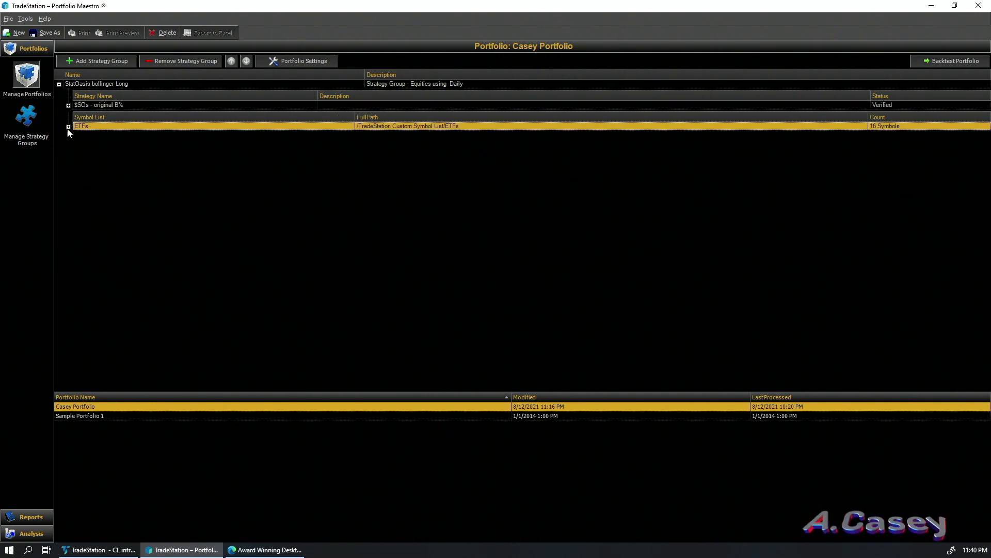
click(27, 122)
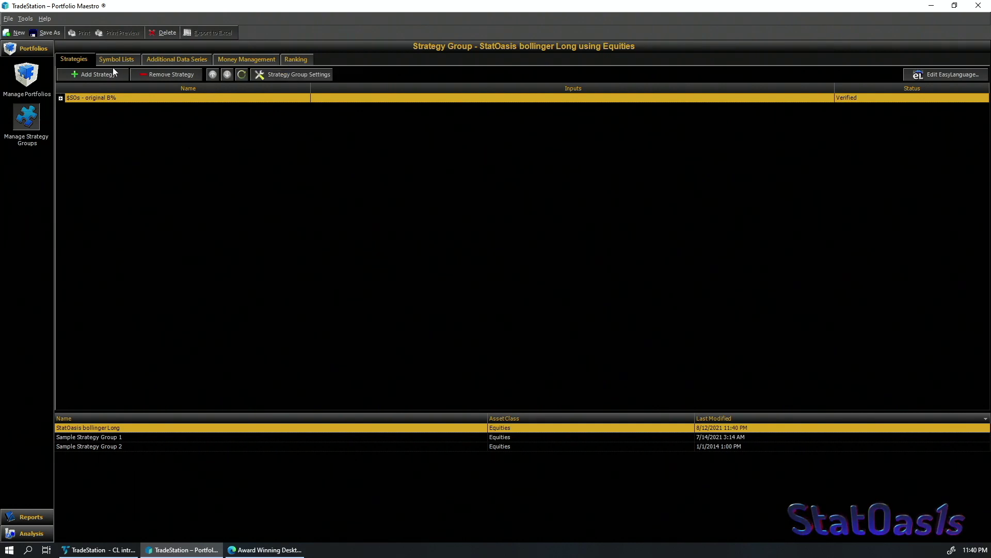
Review the portfolio's constraints and stop strategy settings and close them without changes.
click(27, 75)
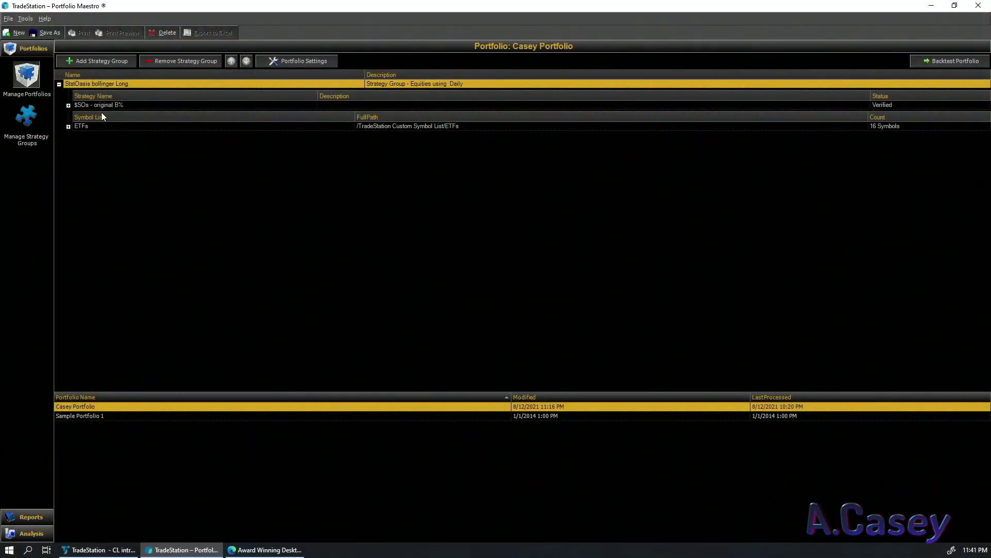
click(304, 62)
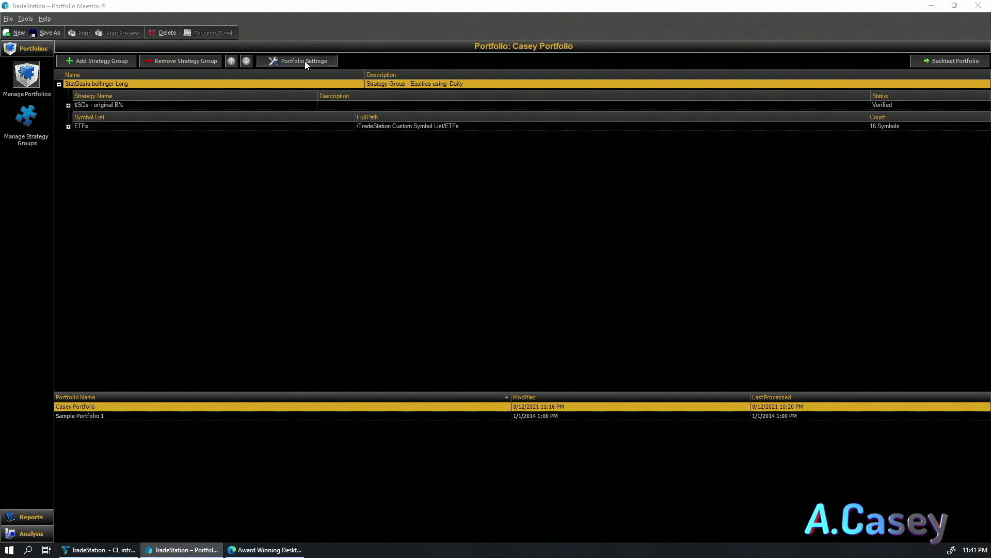
click(343, 131)
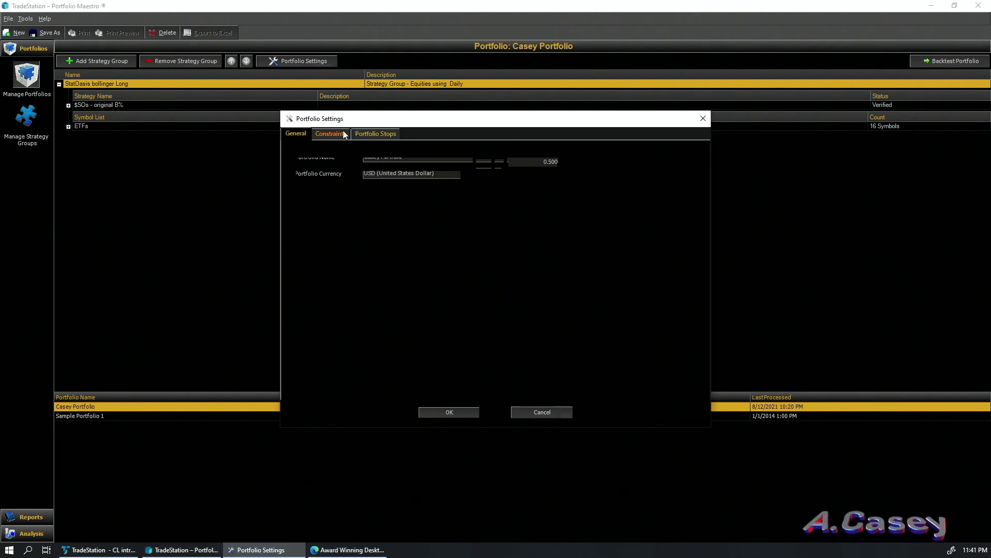
click(387, 134)
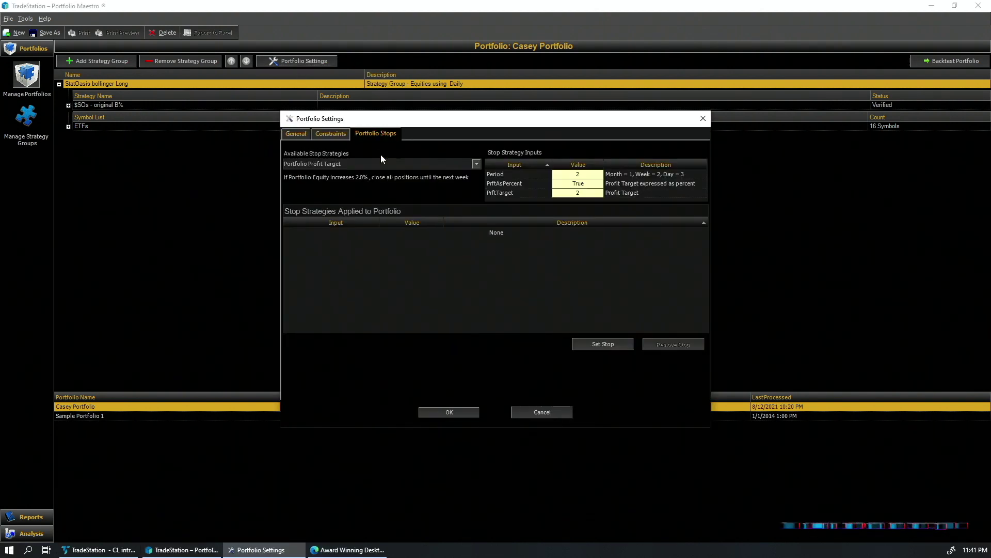
click(541, 414)
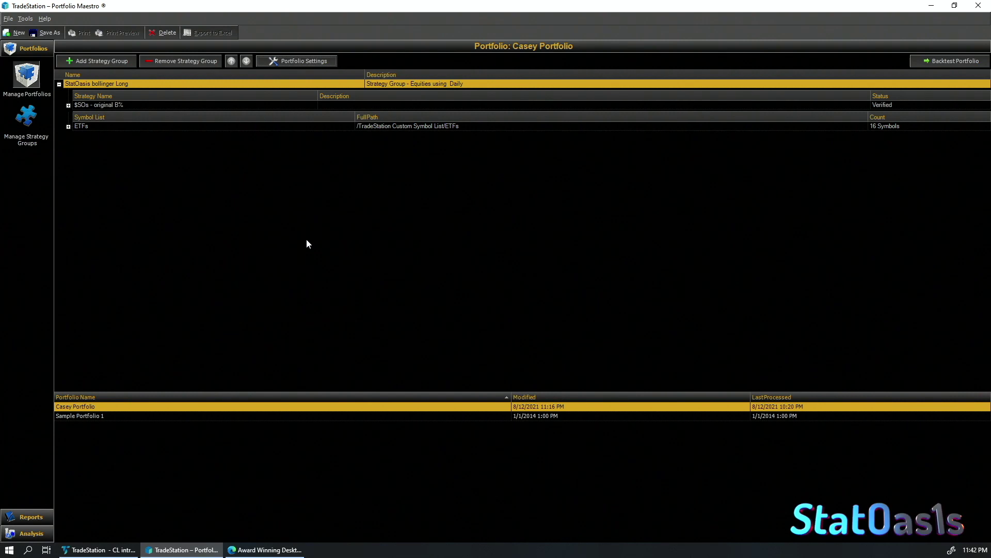
Open the portfolio's backtest setup and set a Standard backtest with a first date of 1/1/2008.
click(917, 63)
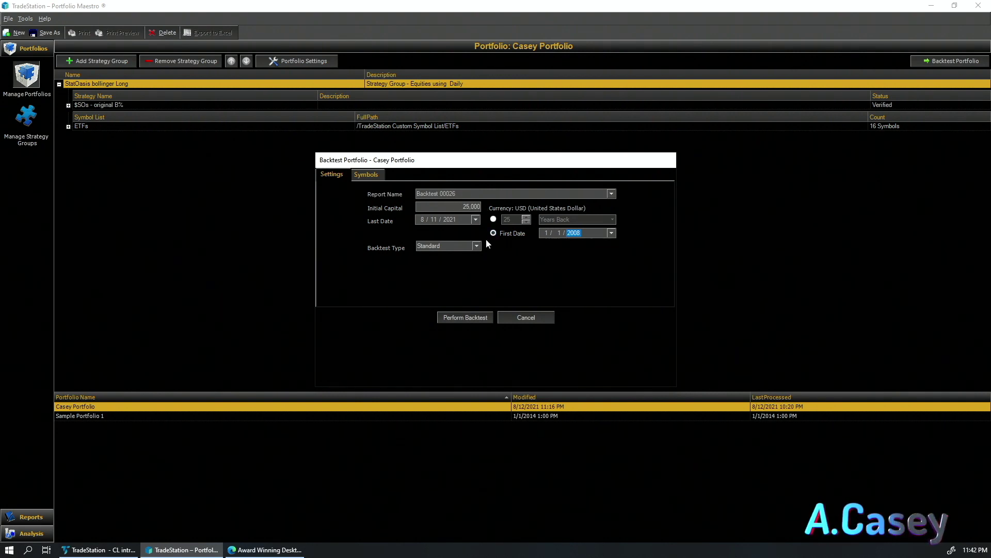
click(431, 246)
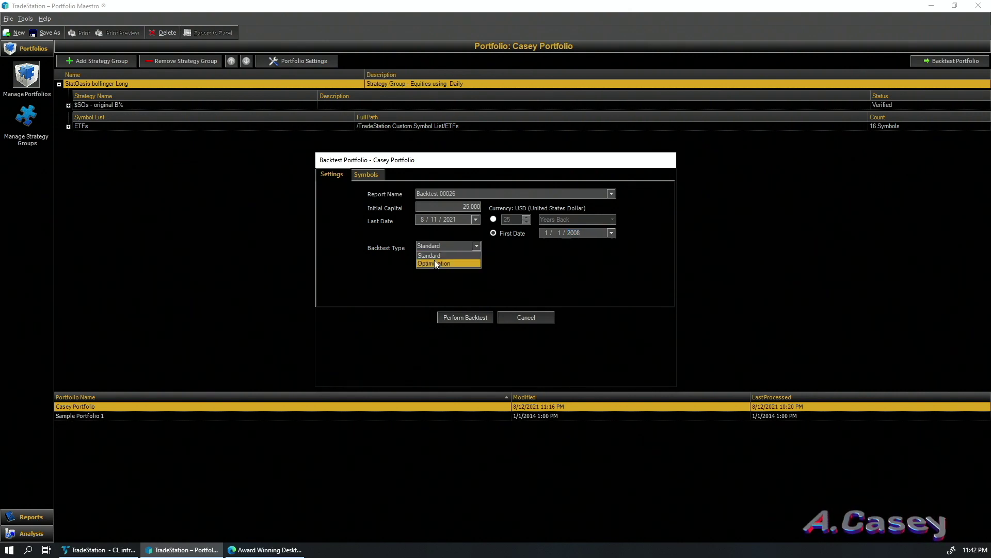
click(434, 259)
Run the portfolio backtest with every symbol excluded except SPY, and view the resulting performance report.
click(370, 174)
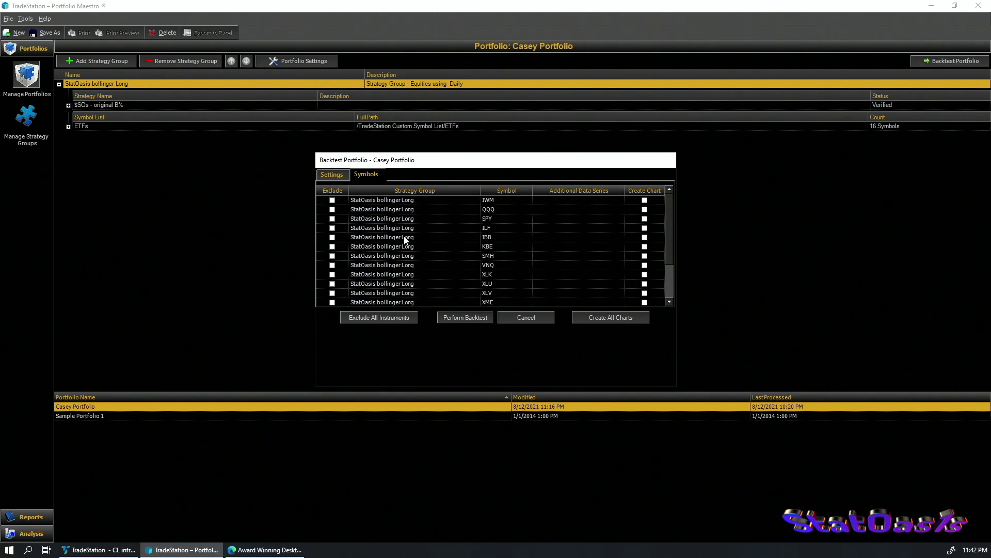
click(373, 316)
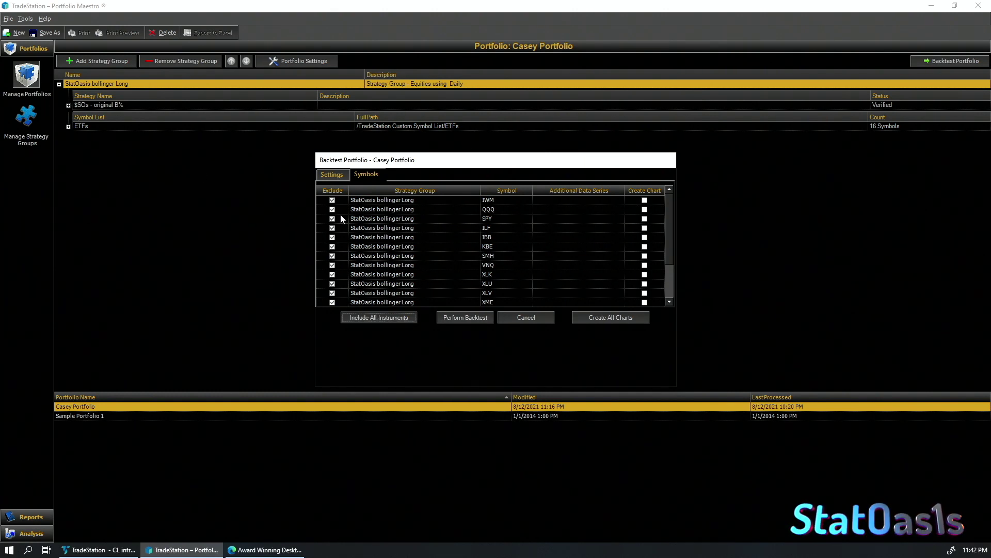
click(332, 219)
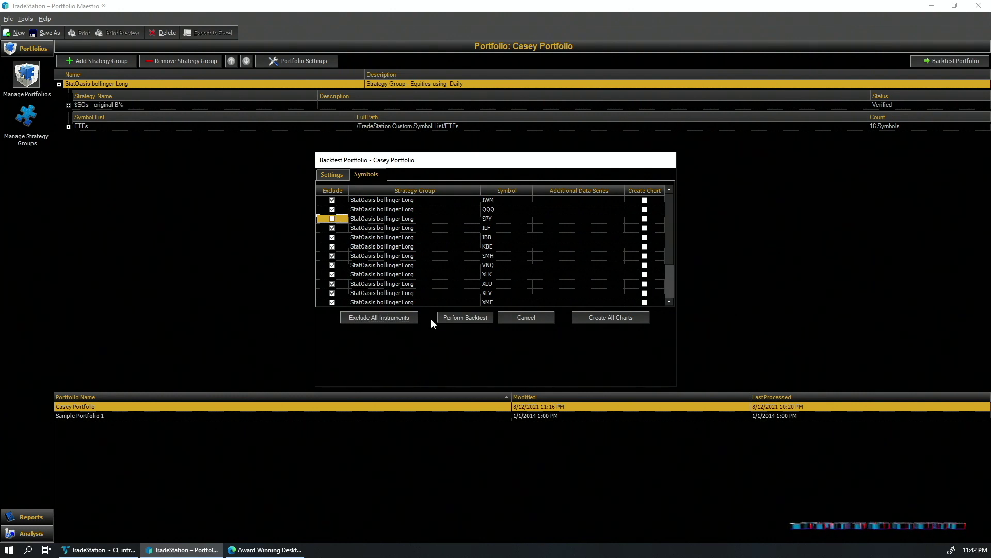
click(464, 318)
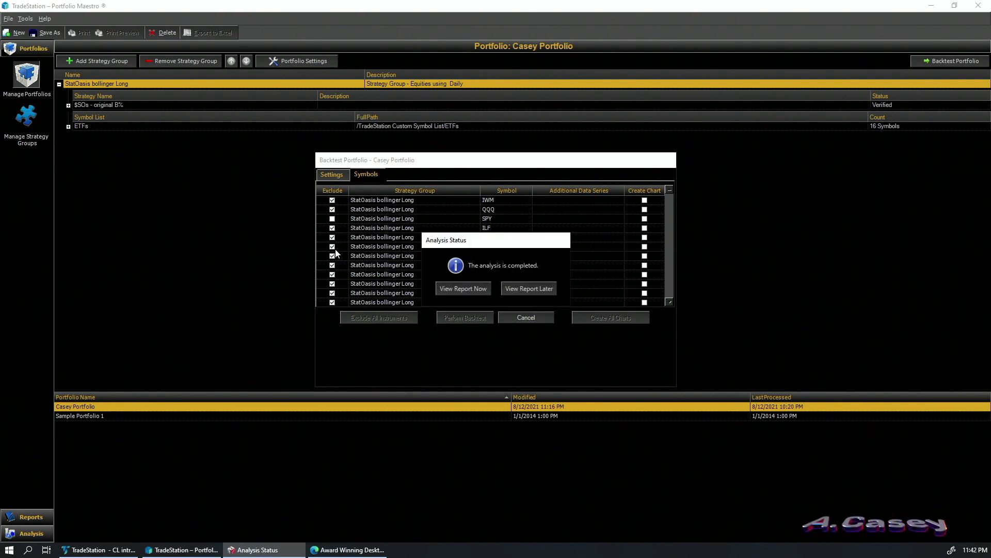
click(475, 287)
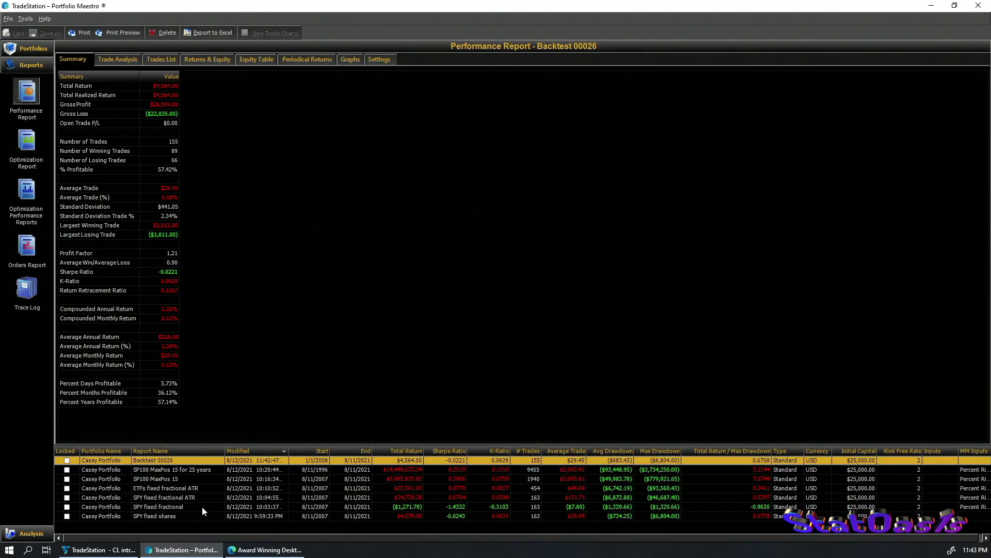
Examine the summary and the full trade analysis of the SPY fixed shares performance report.
click(178, 514)
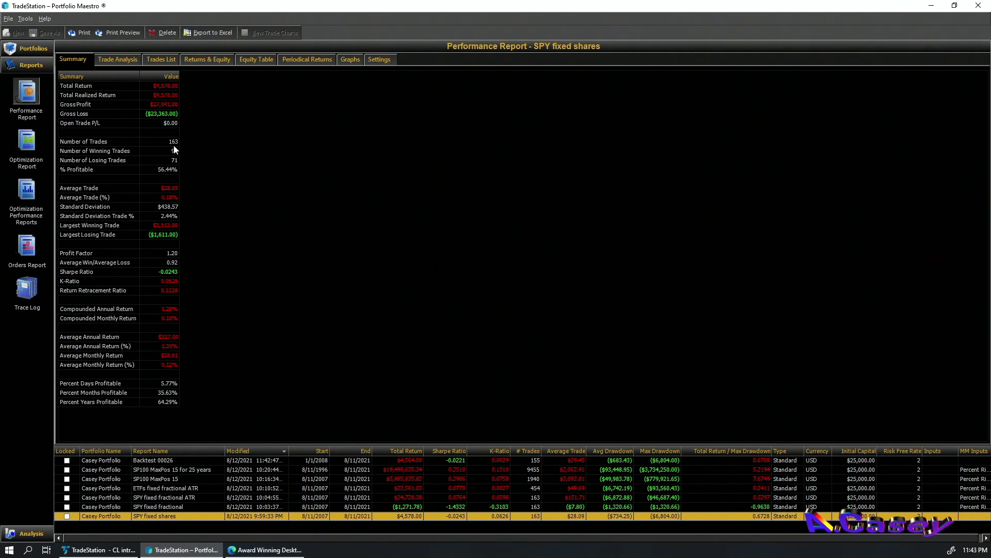
mouse_move(165, 97)
click(122, 60)
scroll(194, 177, down, 5)
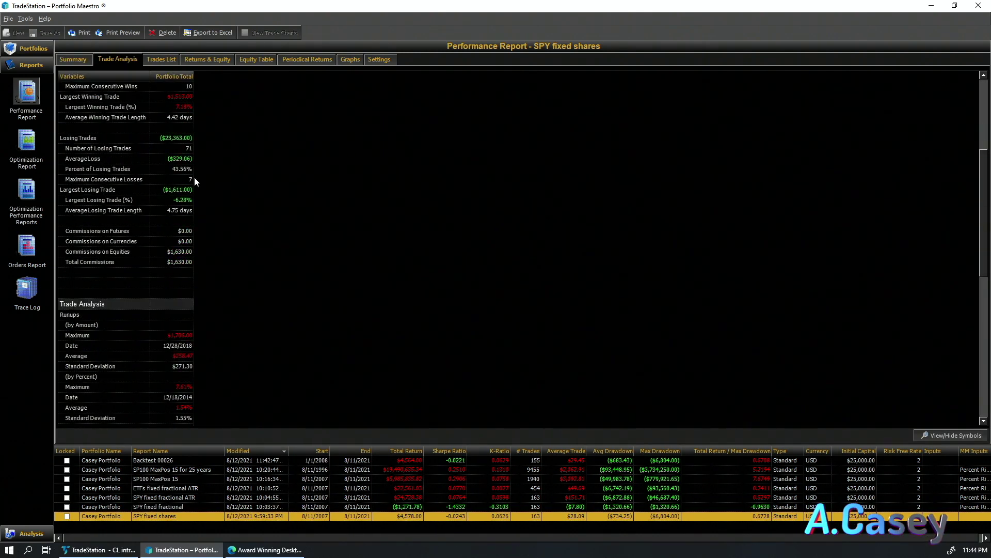
scroll(208, 186, down, 8)
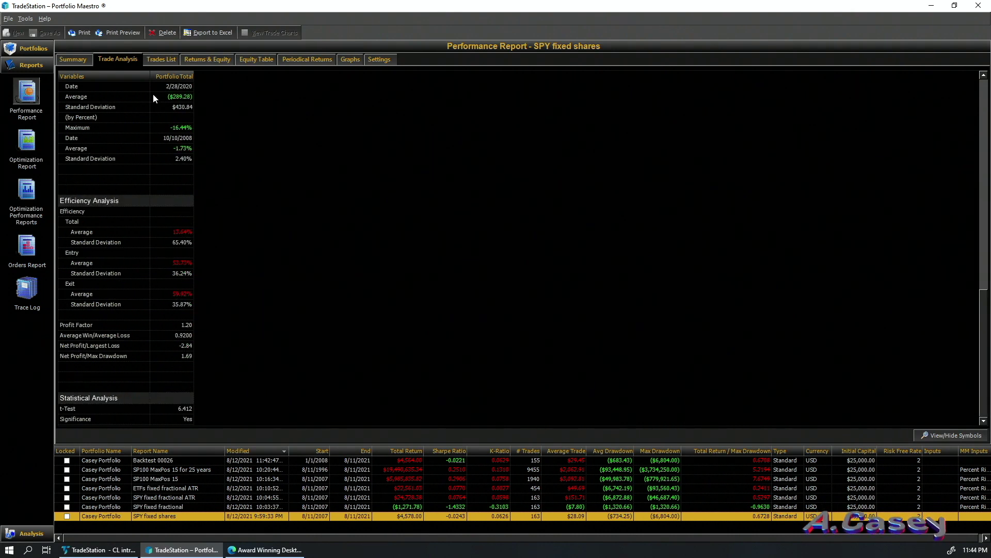
Review the SPY fixed shares report's trades list, periodical returns and equity curve graph.
click(153, 60)
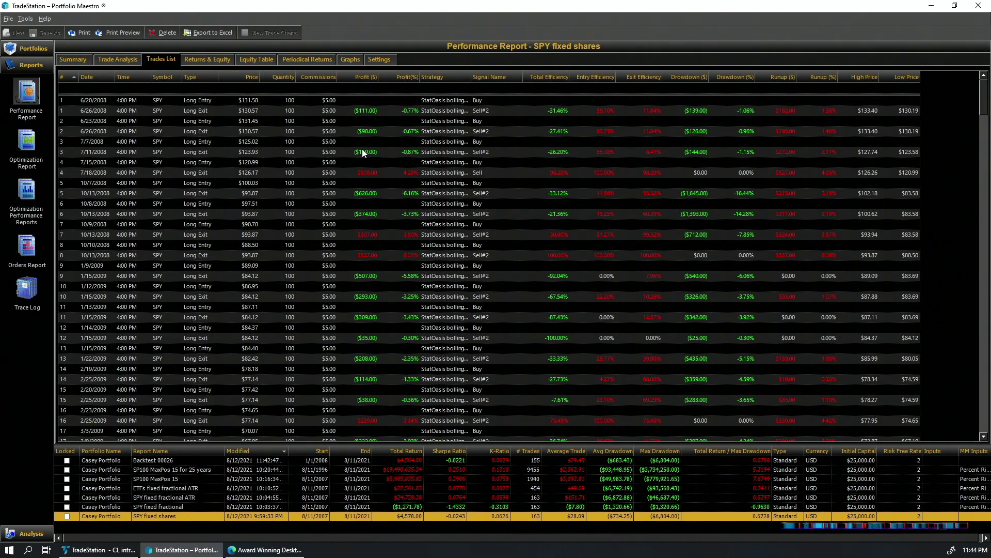
click(307, 59)
click(349, 59)
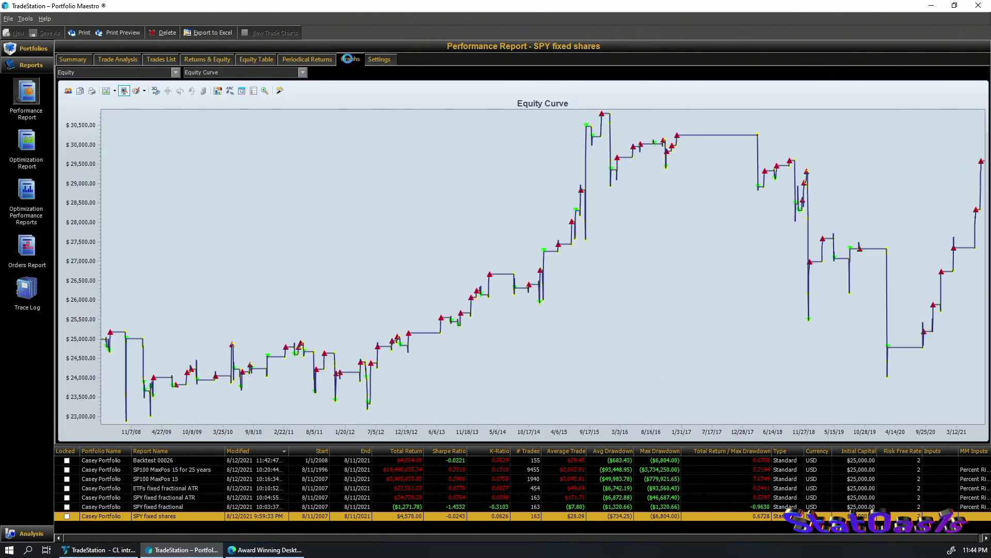
click(149, 73)
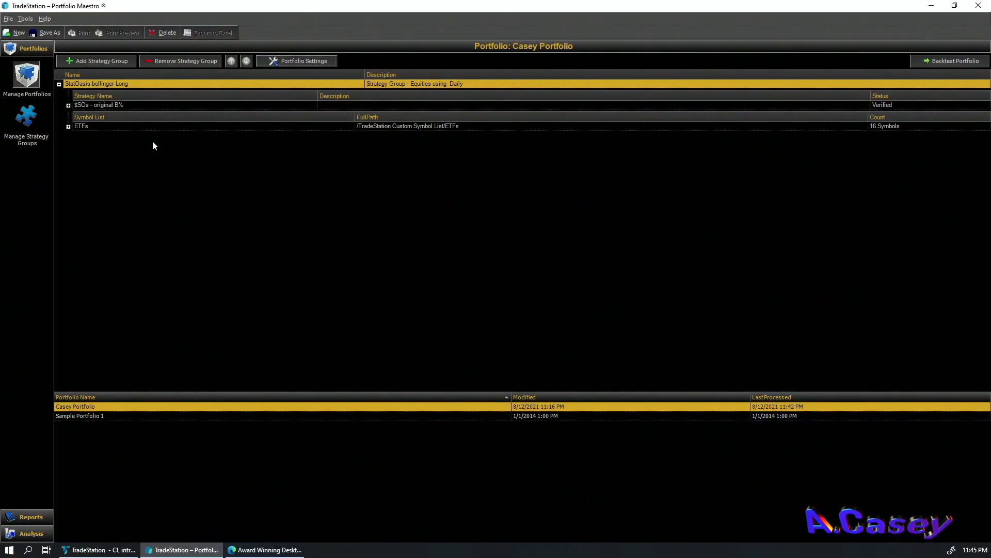
Set the StatOasis bollinger Long group's money management method to Fixed Fractional by Price and check its risk and quantity inputs.
click(27, 117)
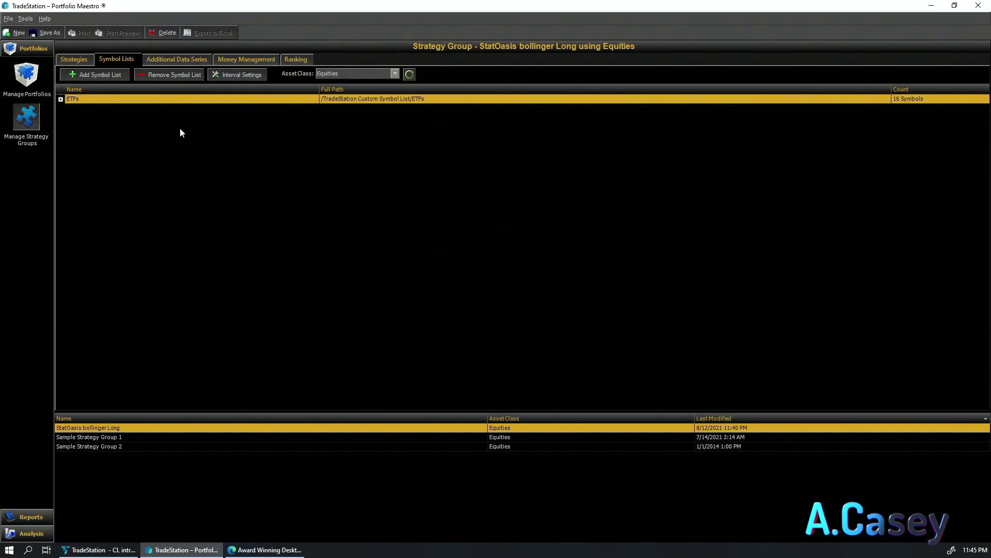
click(251, 59)
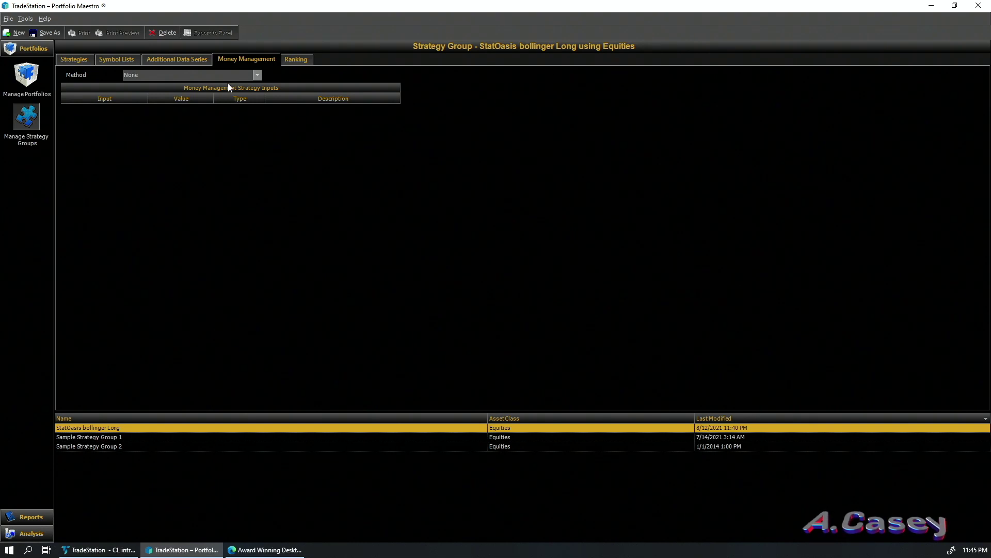
click(230, 76)
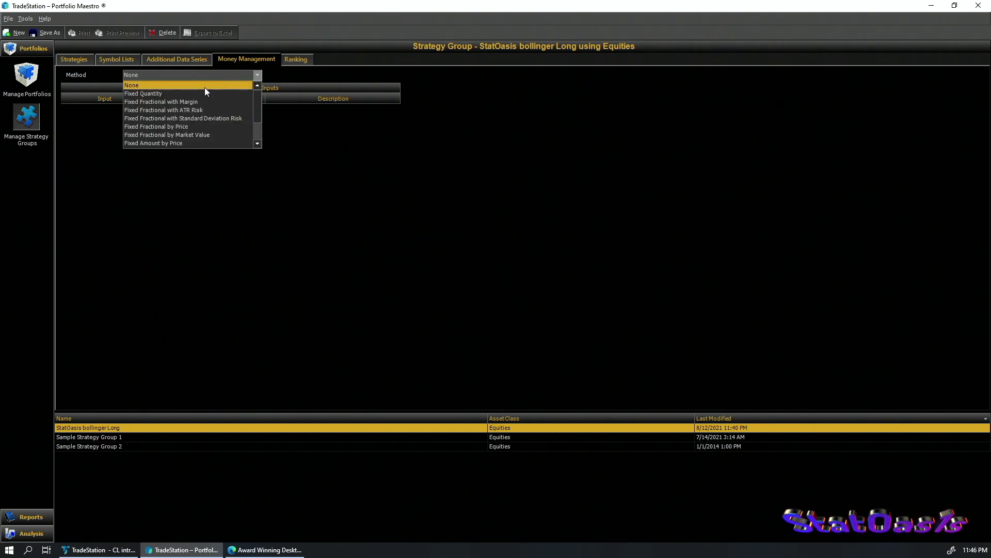
click(203, 126)
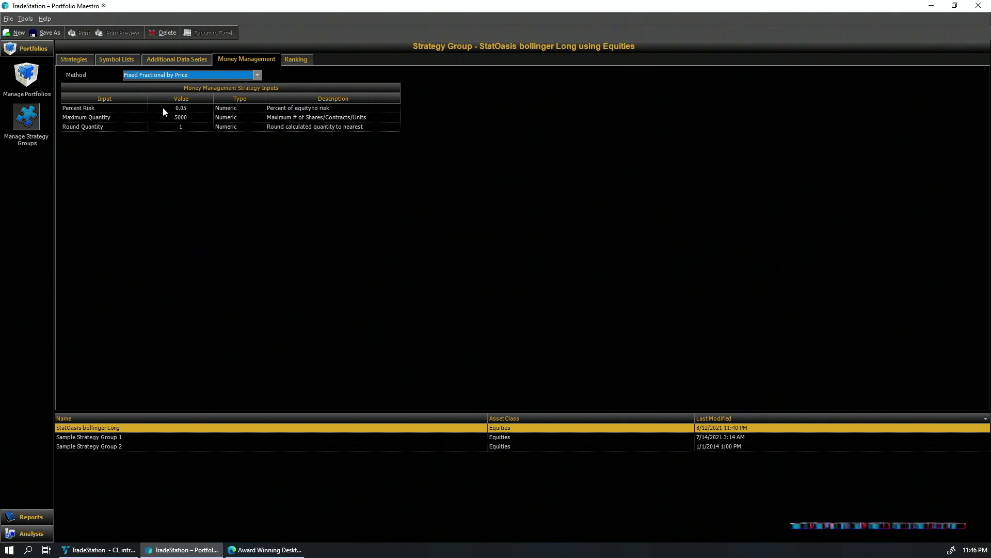
click(191, 117)
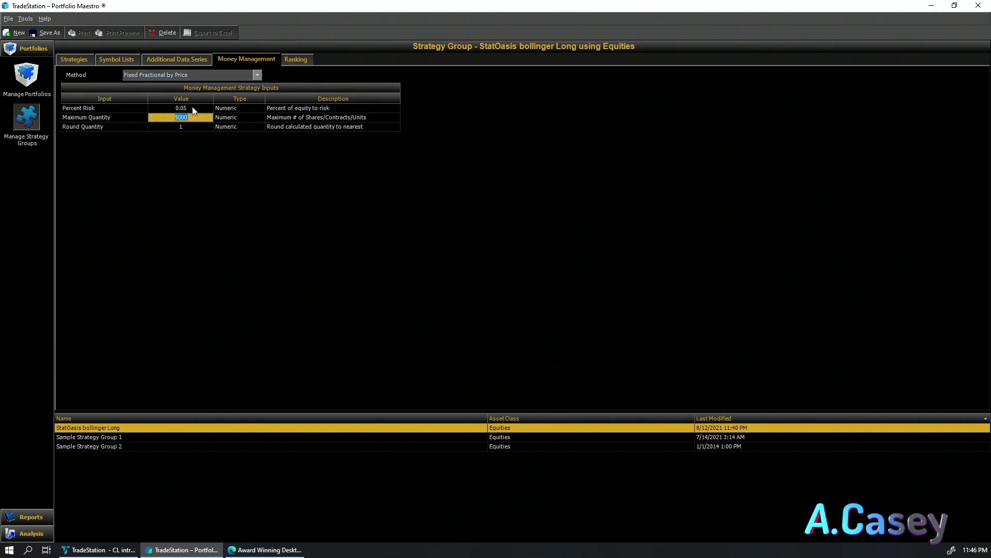
click(192, 108)
click(189, 126)
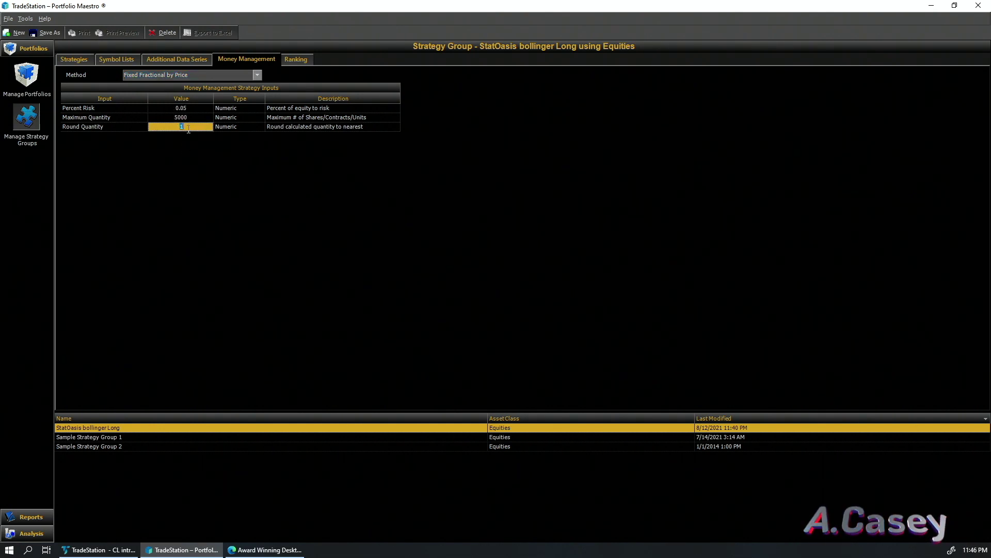
Examine the summary and the position quantities in the trades list of the SPY fixed fractional performance report.
click(27, 517)
click(26, 93)
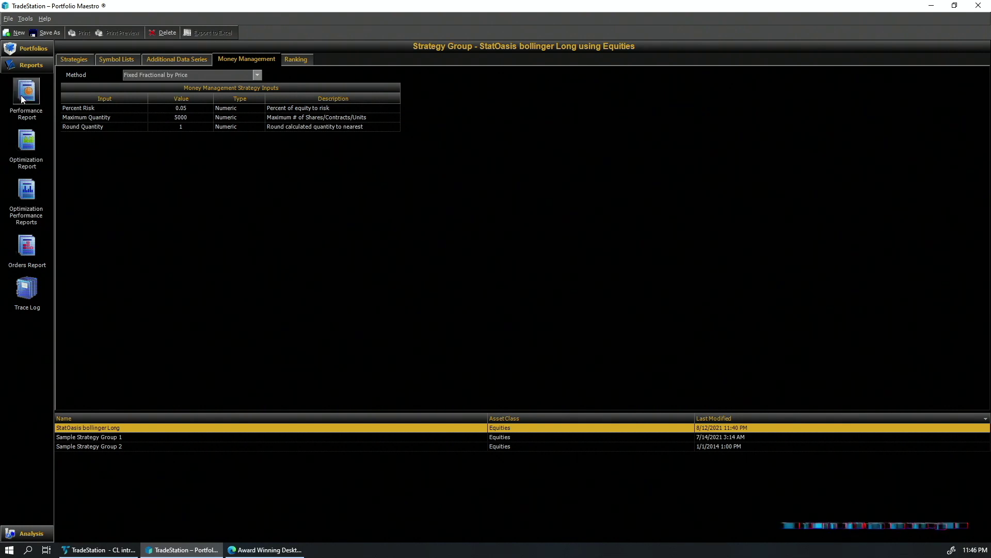
click(182, 506)
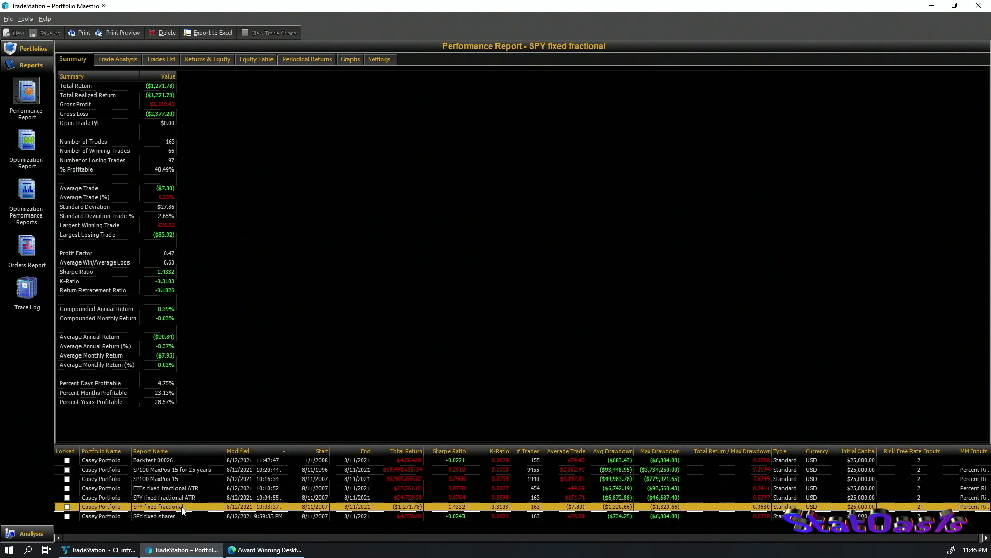
mouse_move(174, 85)
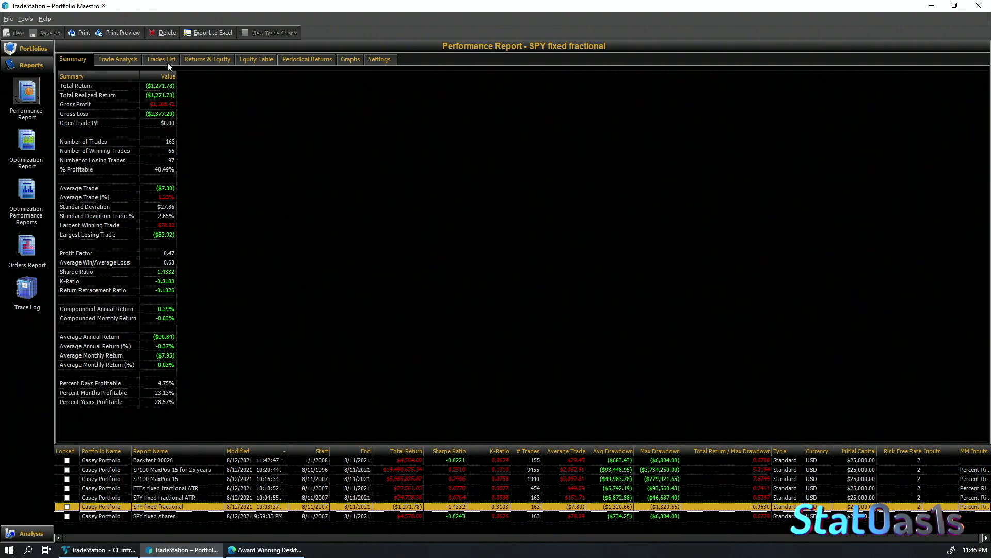
click(167, 60)
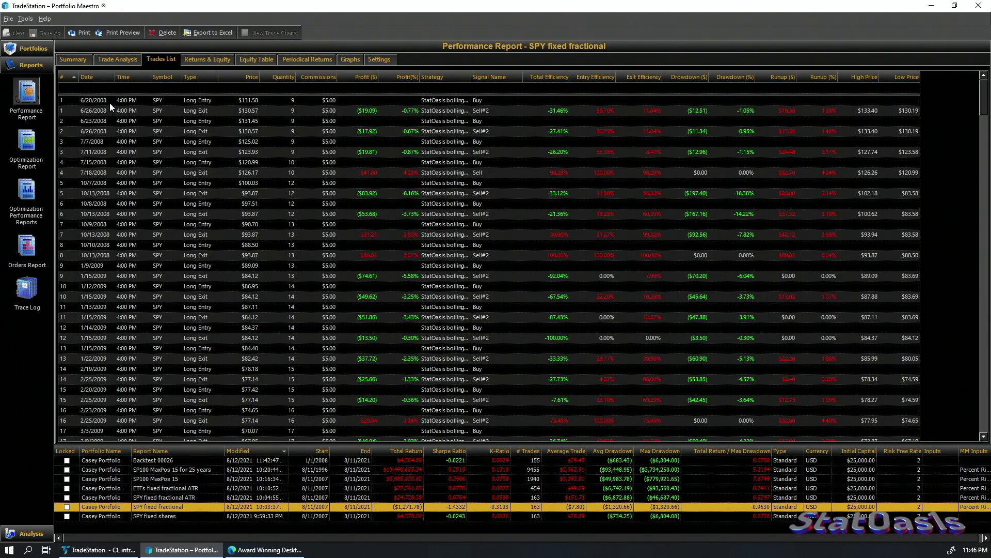
drag(983, 91, 981, 147)
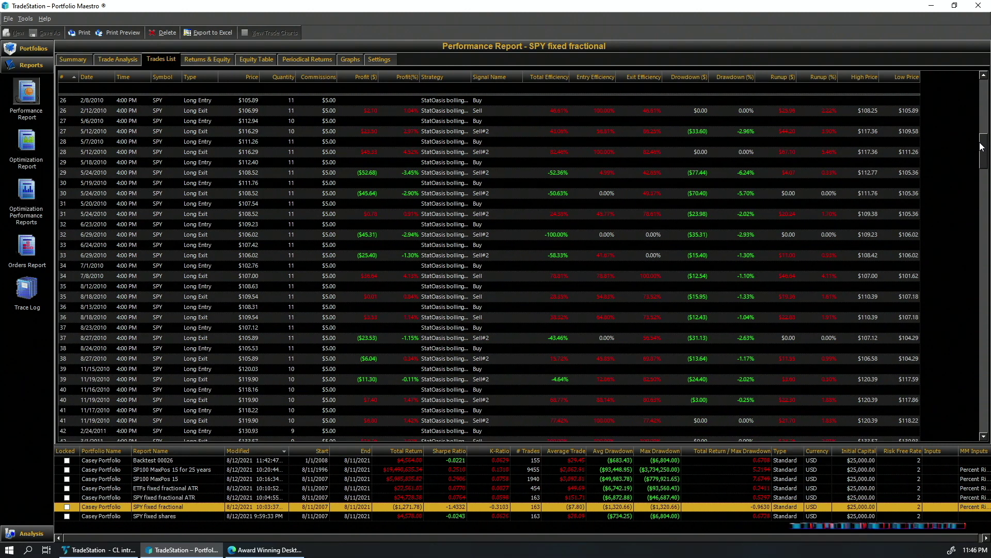
Inspect the SPY fixed fractional report's annual returns and equity for the earliest years, 2008 and 2009.
click(308, 59)
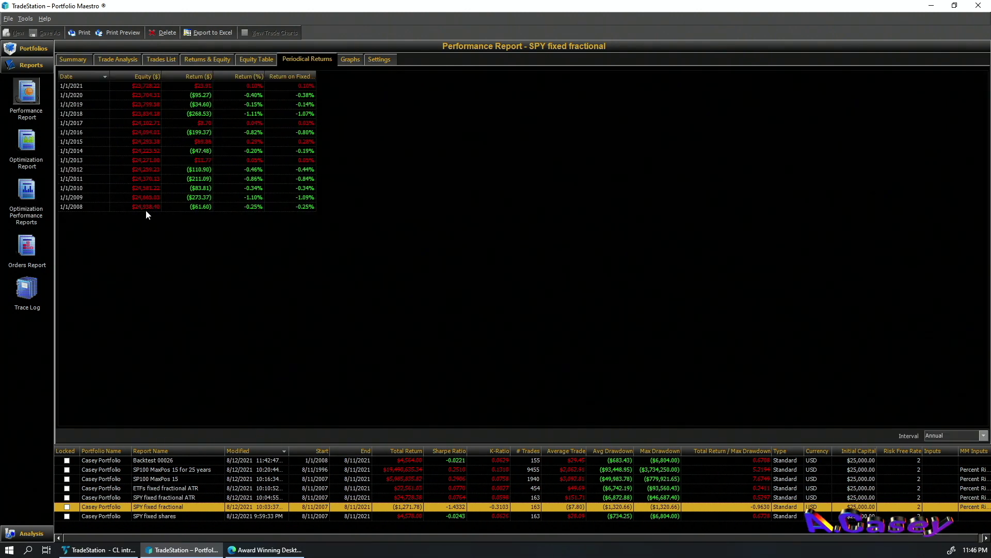
click(206, 206)
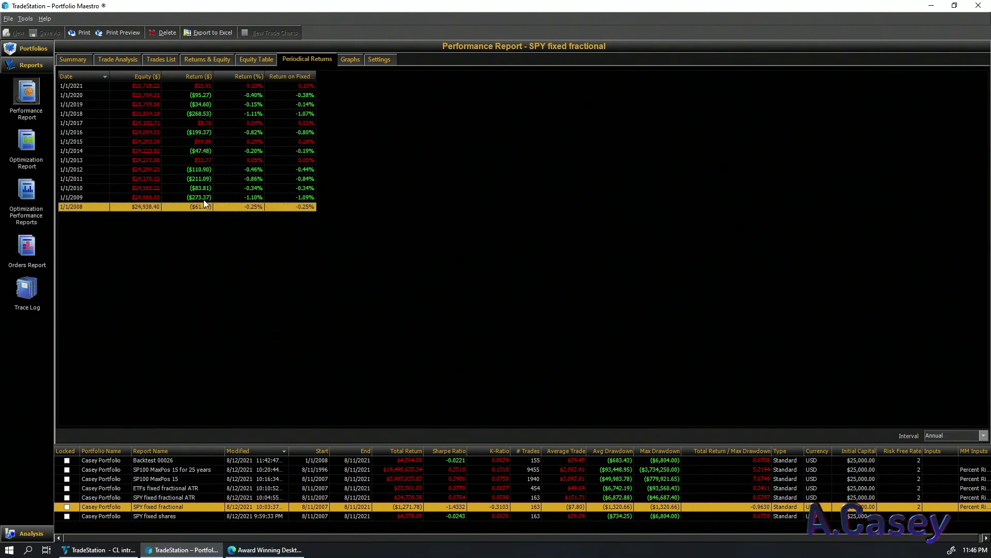
drag(204, 200, 142, 206)
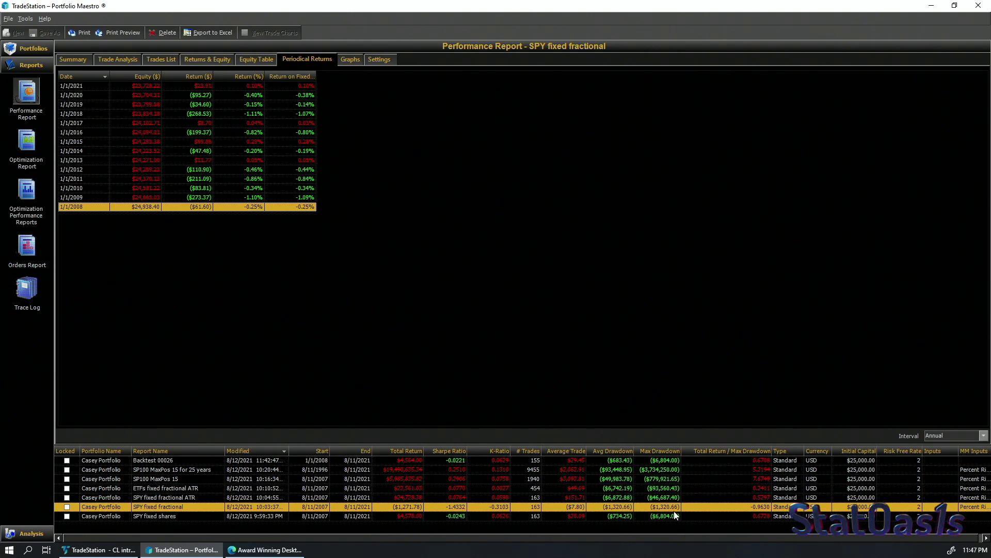
Compare the number of trades in the trade analysis of the SPY fixed fractional and SPY fixed shares reports.
click(118, 59)
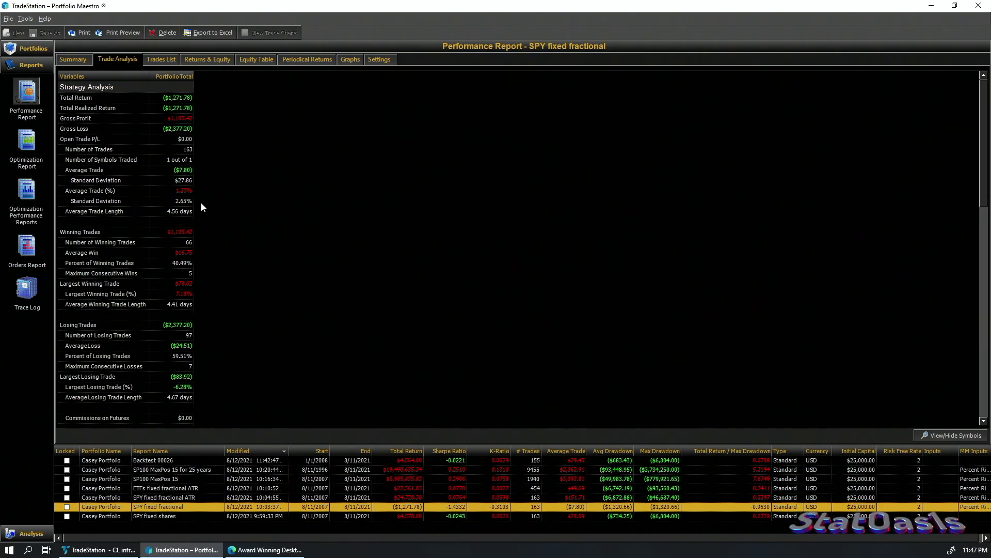
click(174, 147)
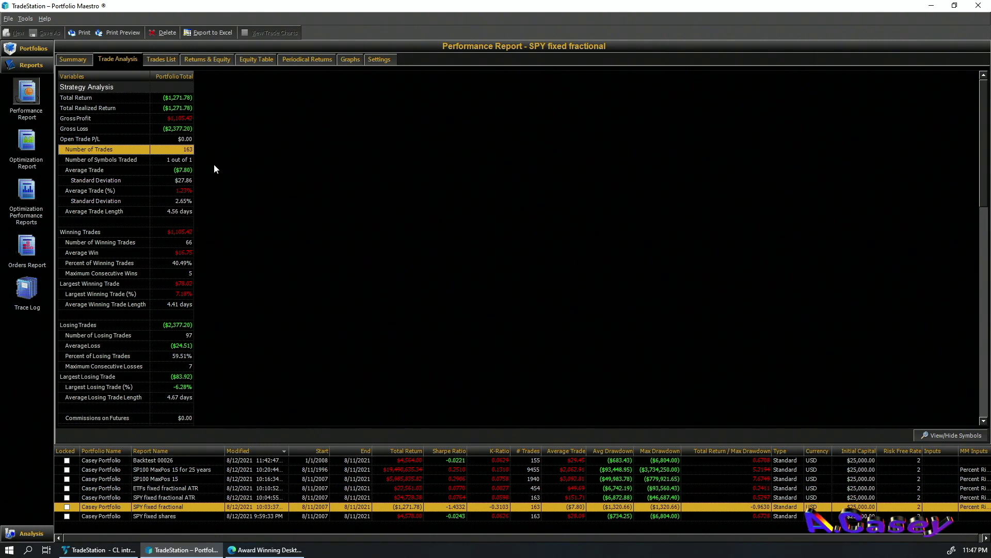
click(186, 514)
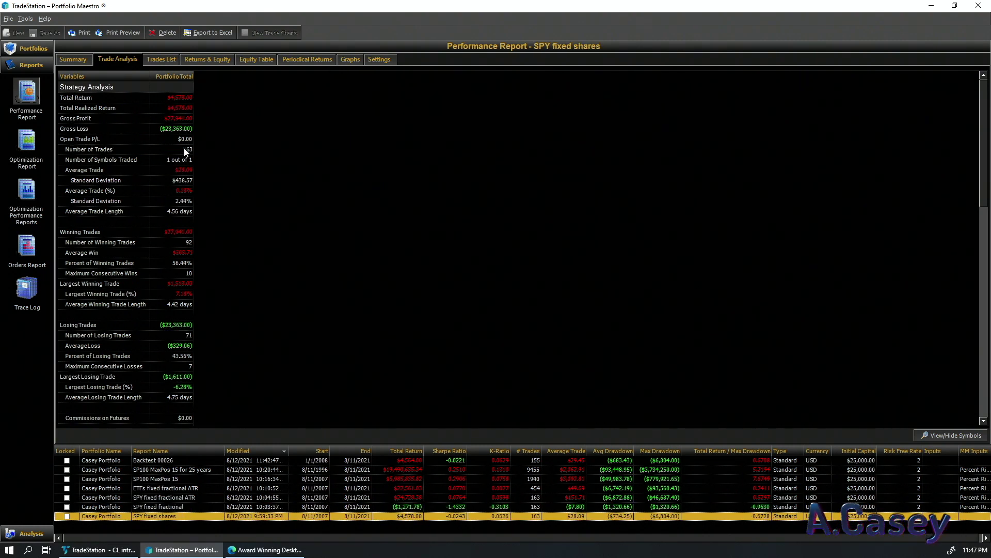
click(184, 150)
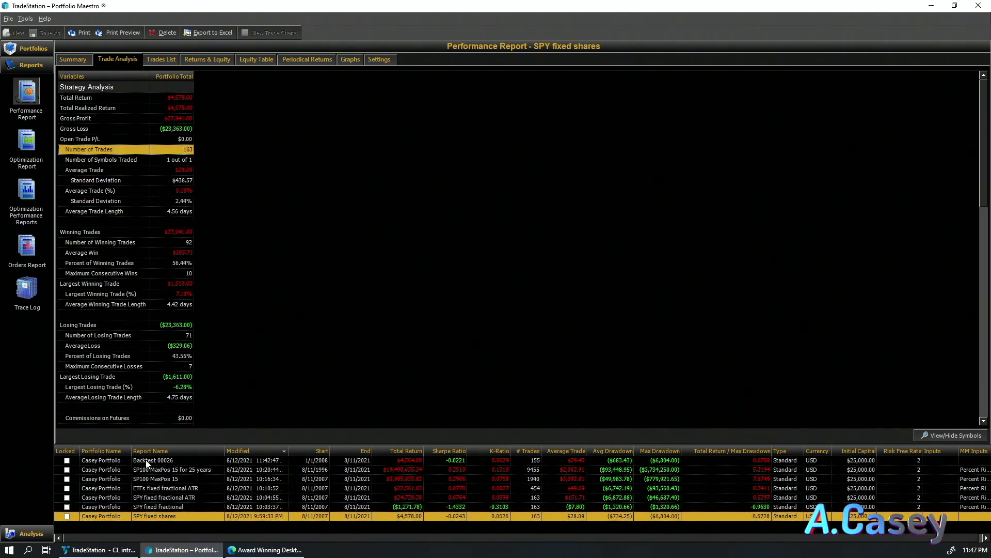
click(171, 507)
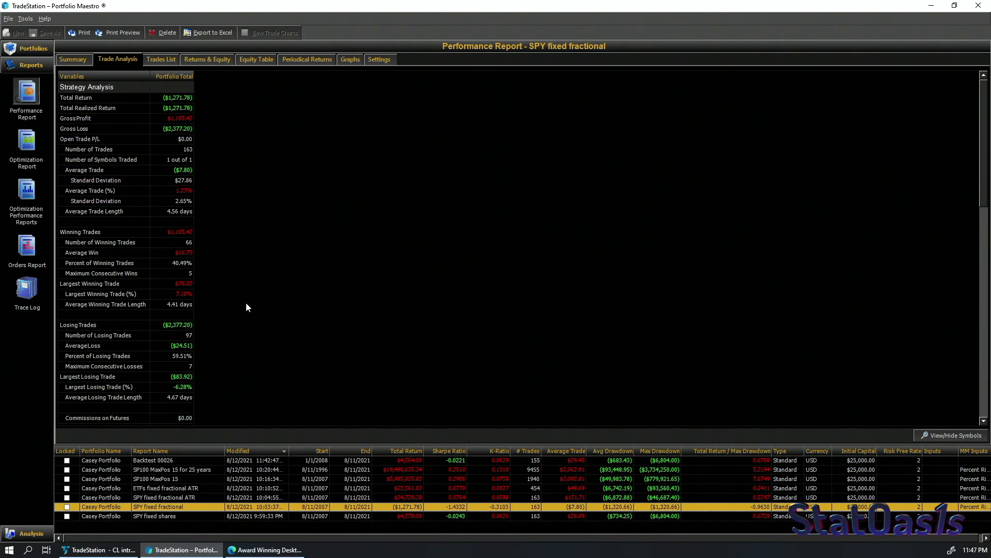
Set the StatOasis bollinger Long group's money management method to Fixed Fractional with ATR Risk and check it in Casey Portfolio.
click(38, 48)
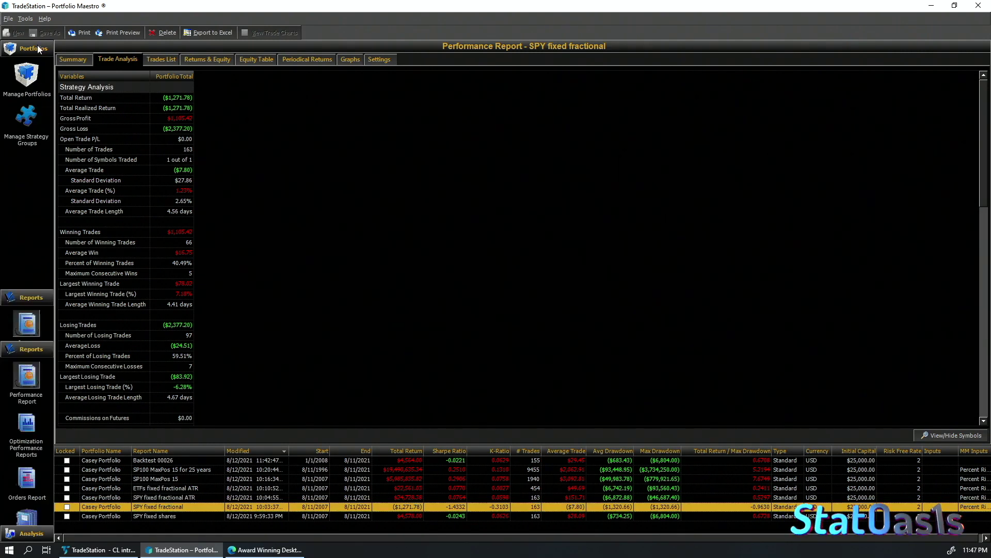
click(26, 120)
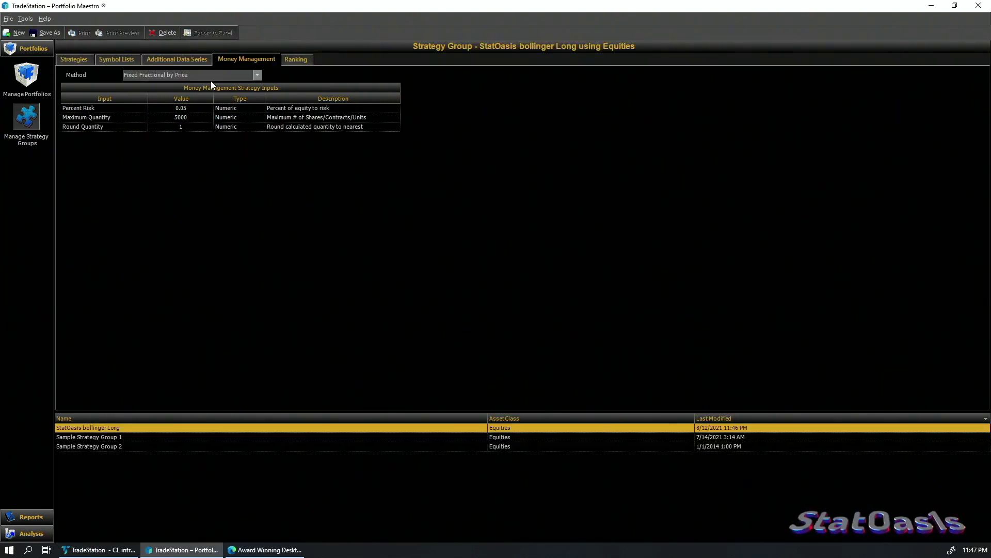
click(213, 76)
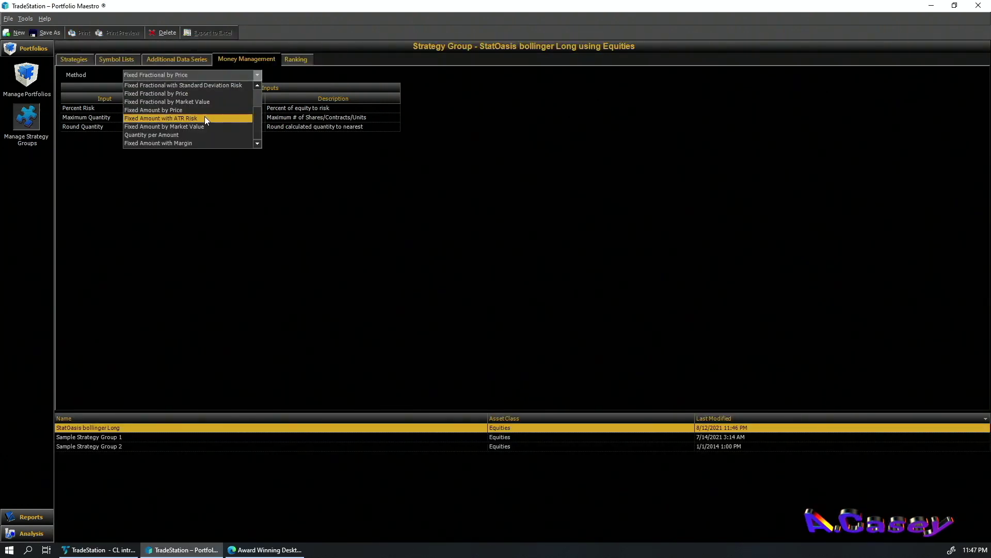
scroll(209, 106, up, 2)
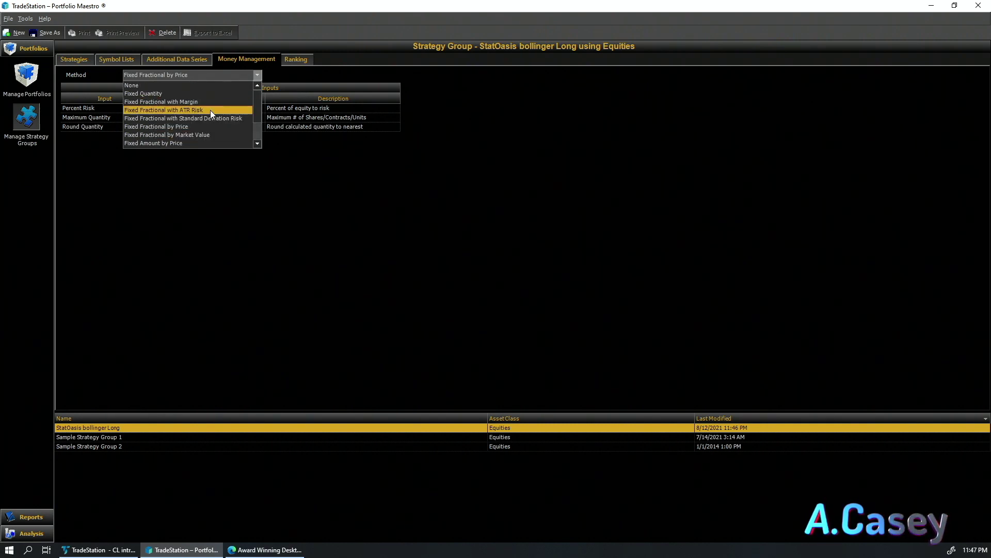
click(210, 110)
click(32, 78)
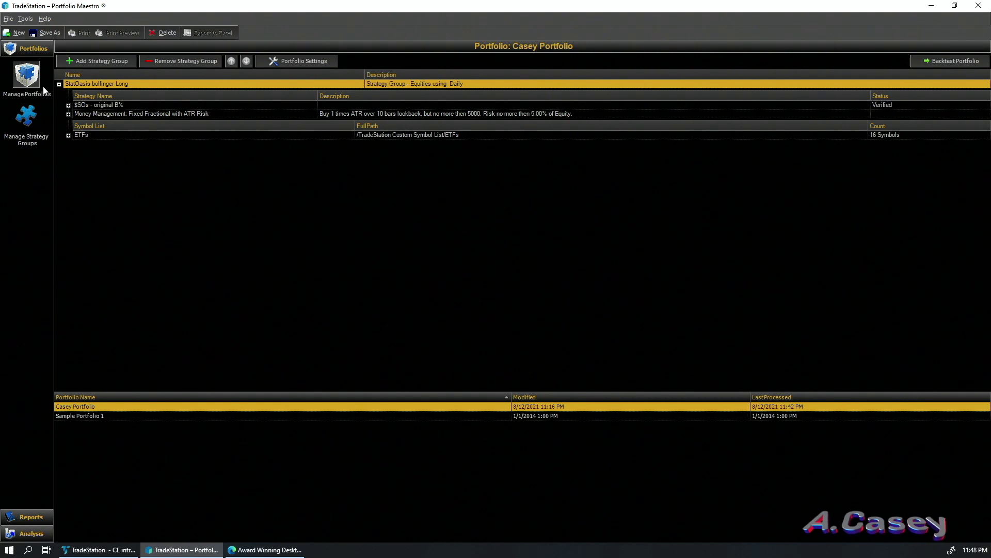
click(23, 124)
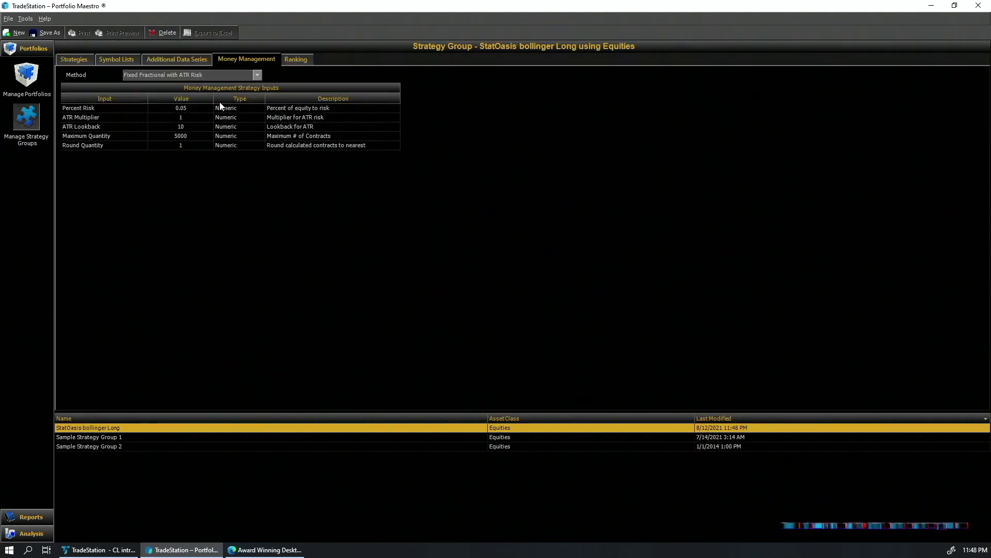
click(26, 75)
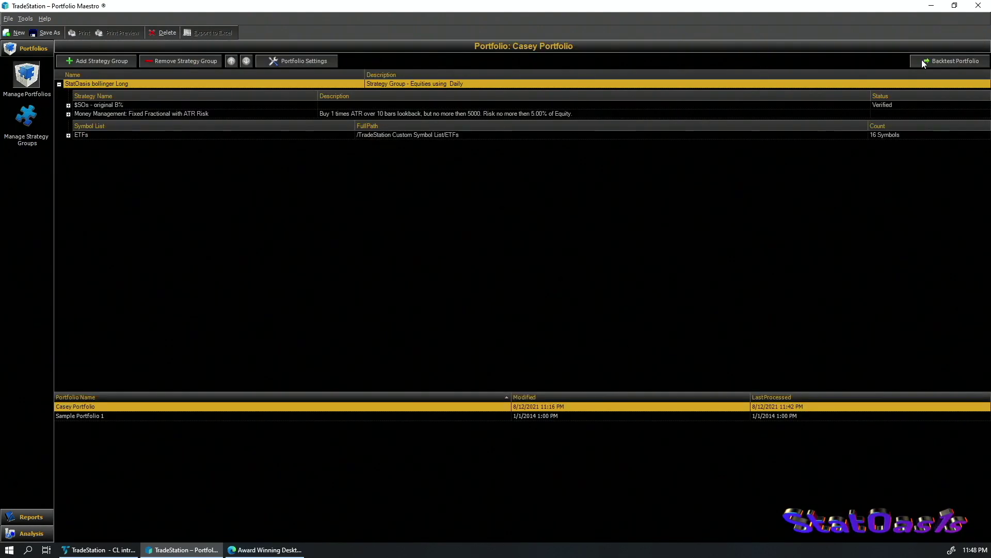
Examine the total return, max drawdown and number of trades of the SPY fixed fractional ATR performance report.
click(31, 517)
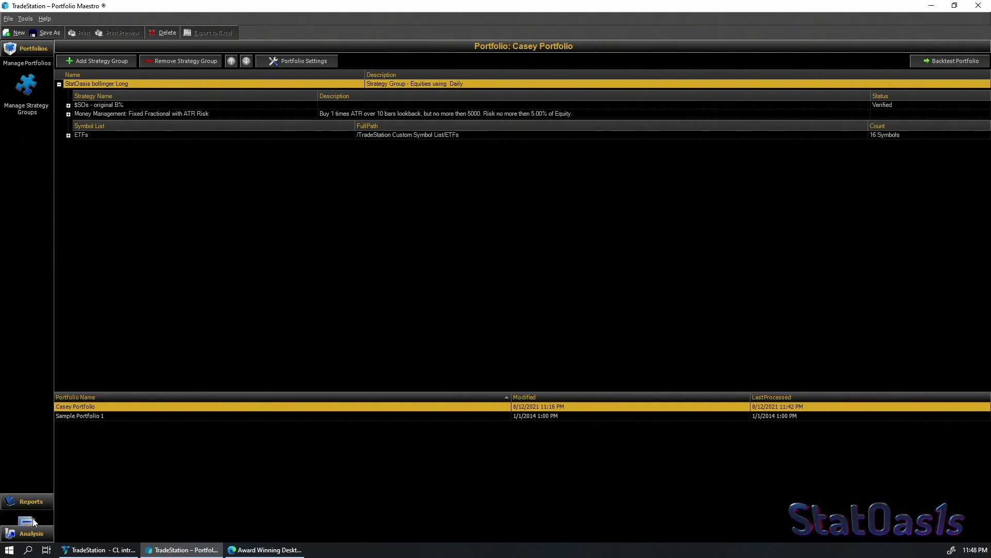
click(27, 91)
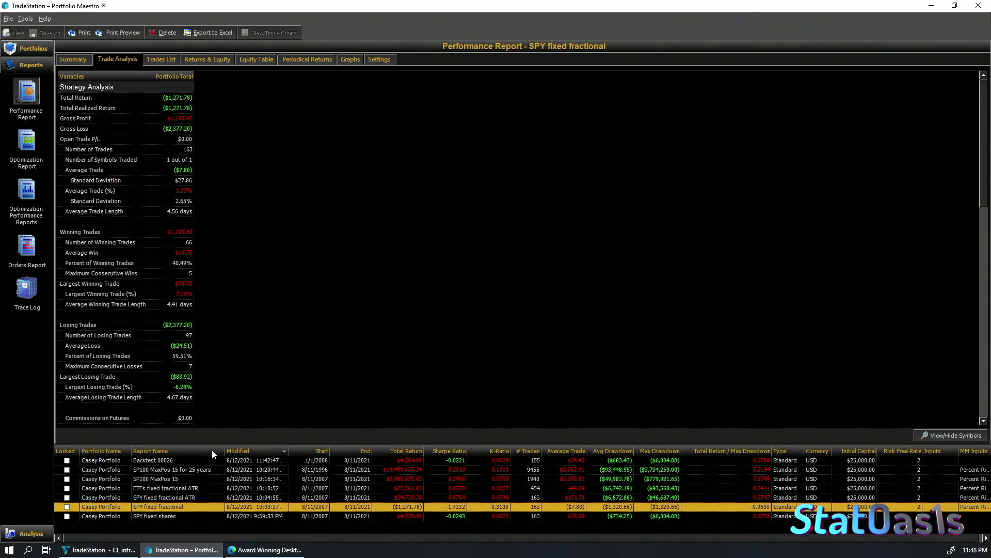
click(141, 498)
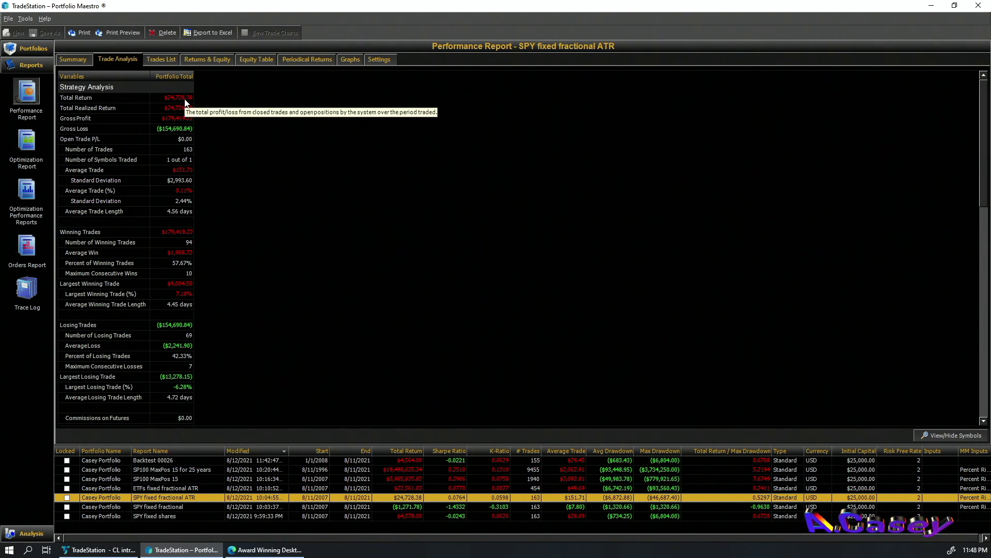
mouse_move(187, 111)
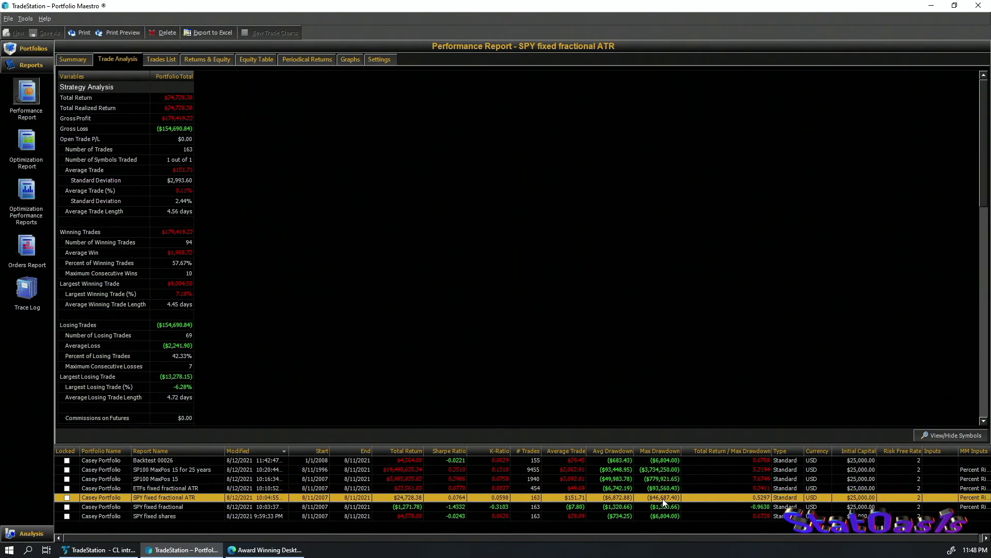
click(177, 150)
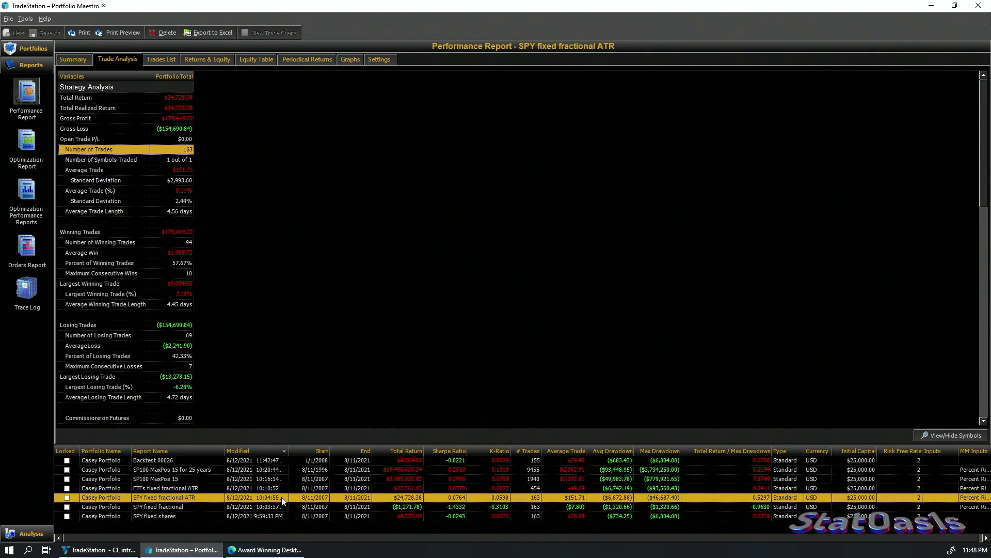
Inspect the SPY fixed fractional ATR report's annual returns, particularly 2018, and view its equity curve.
click(286, 61)
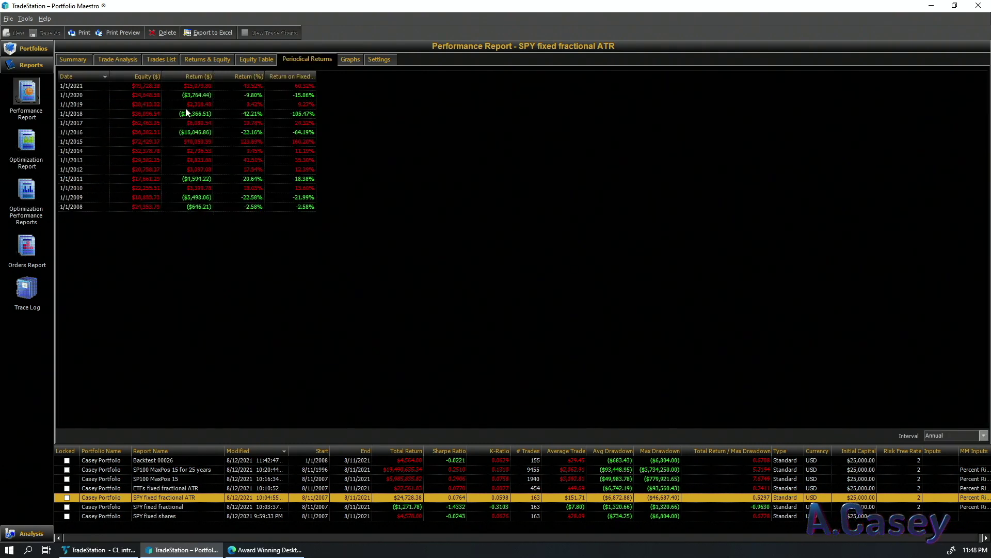
click(110, 115)
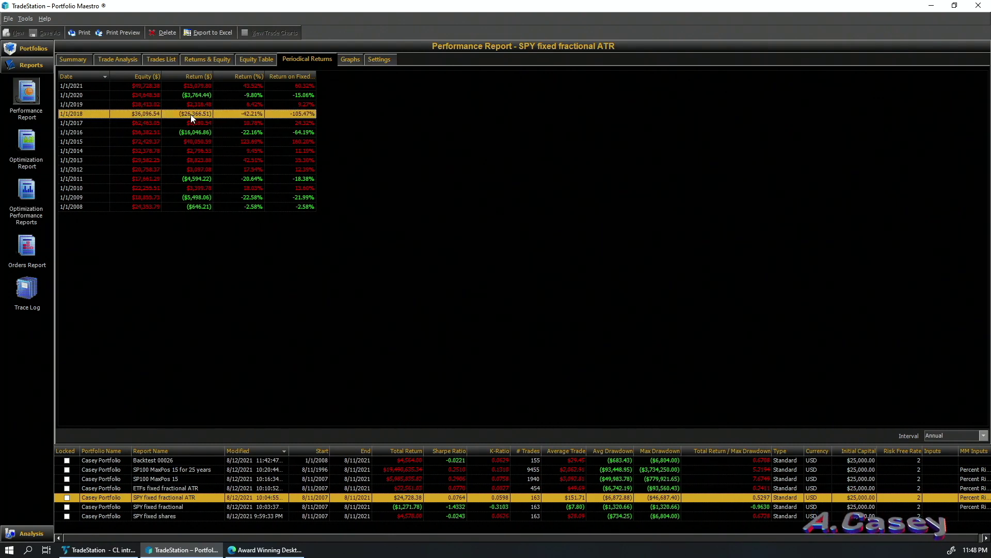
key(ctrl+Tab)
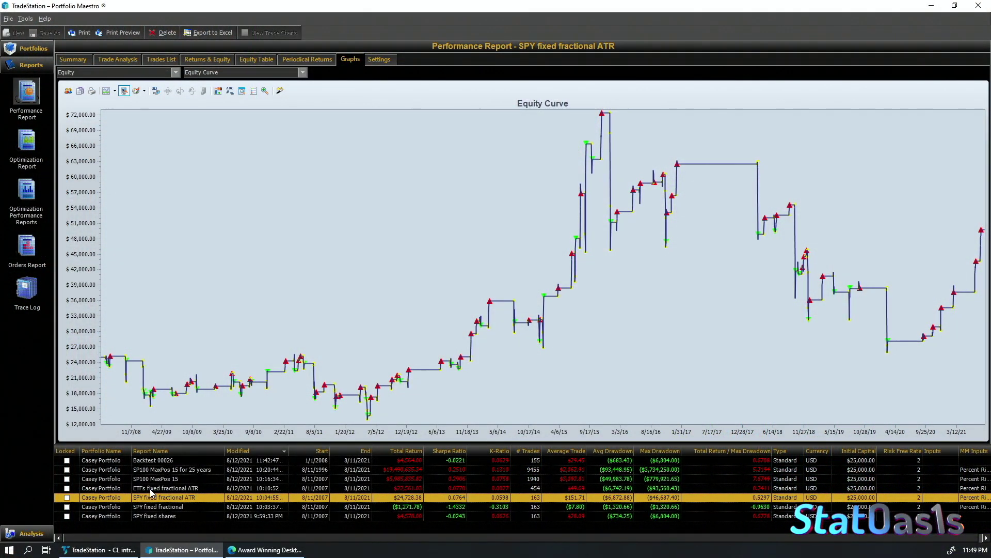
View the ETFs fixed fractional ATR equity curve and compare its total return and max drawdown with the SPY fixed fractional ATR report.
click(146, 489)
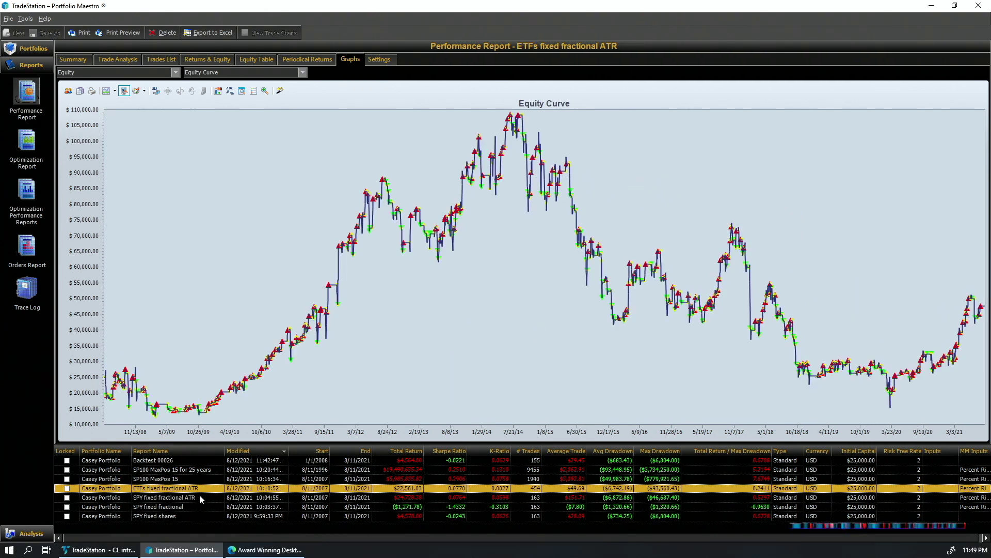
click(403, 497)
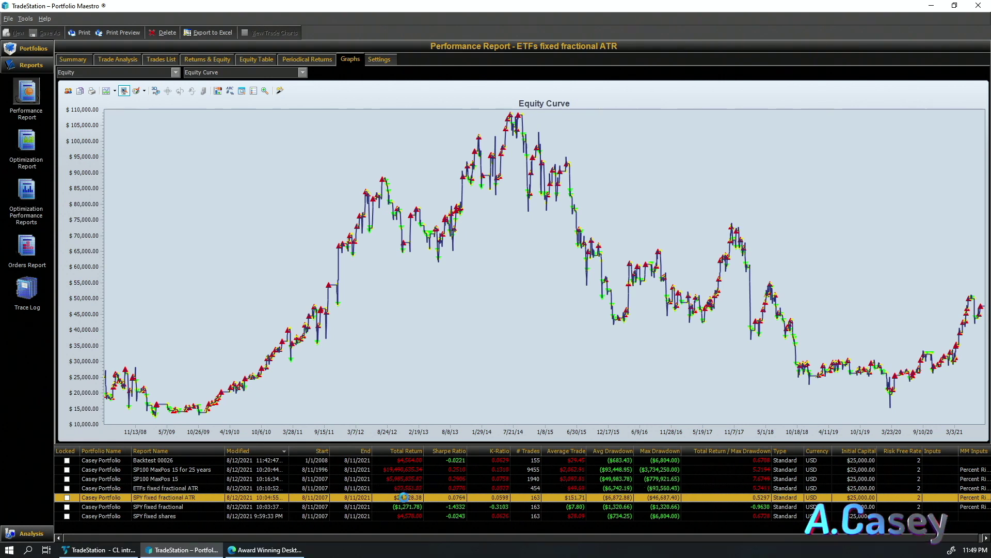
click(664, 488)
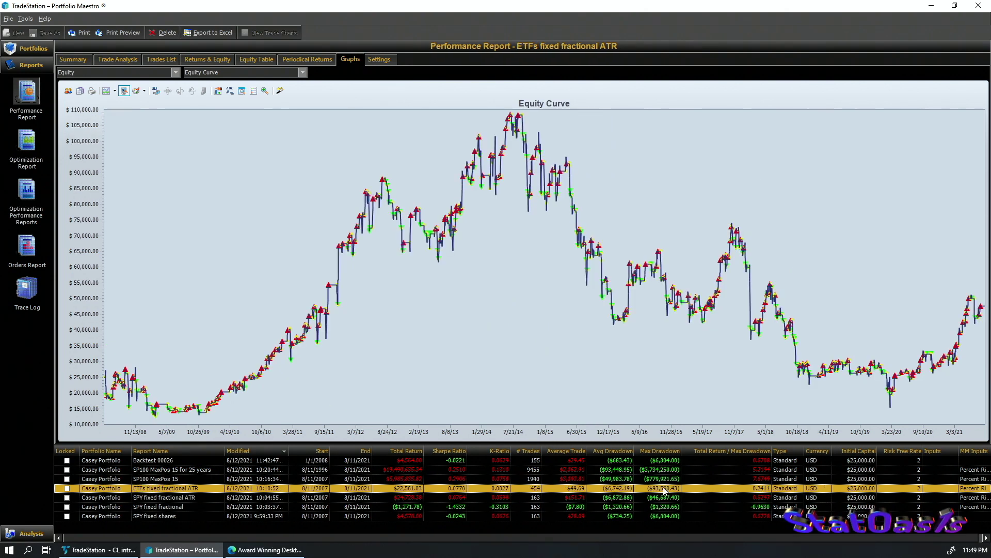
Show the individual symbols in Casey Portfolio's ETFs symbol list.
click(34, 48)
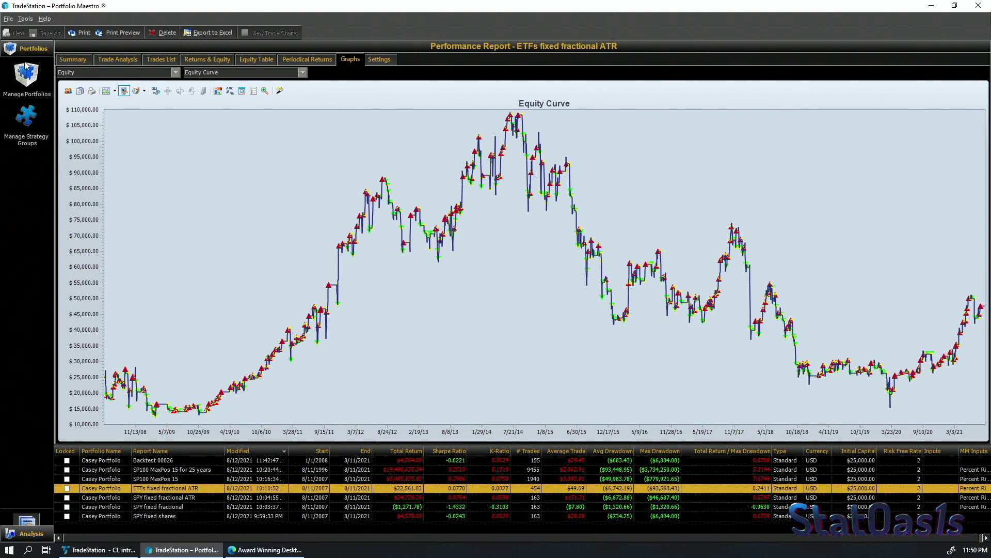
click(27, 89)
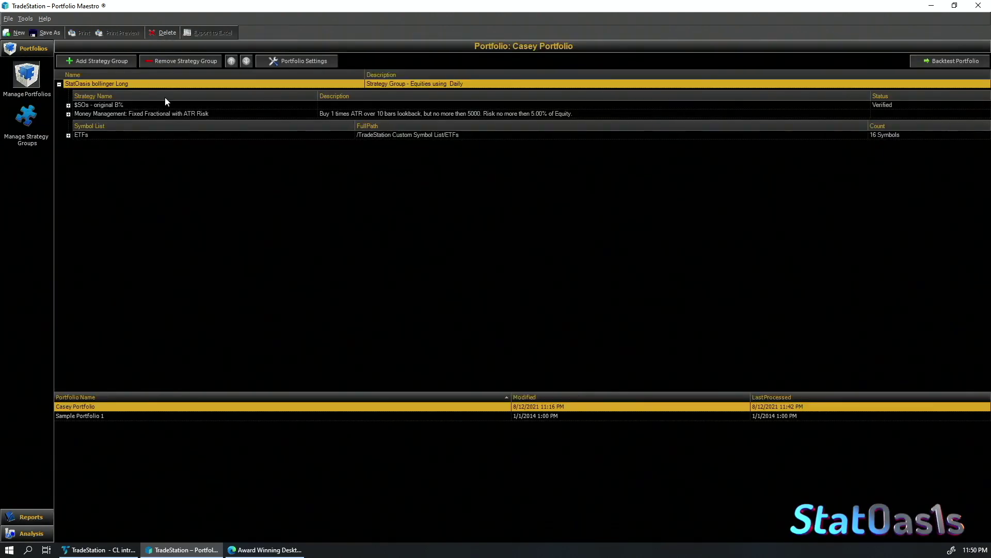
click(69, 135)
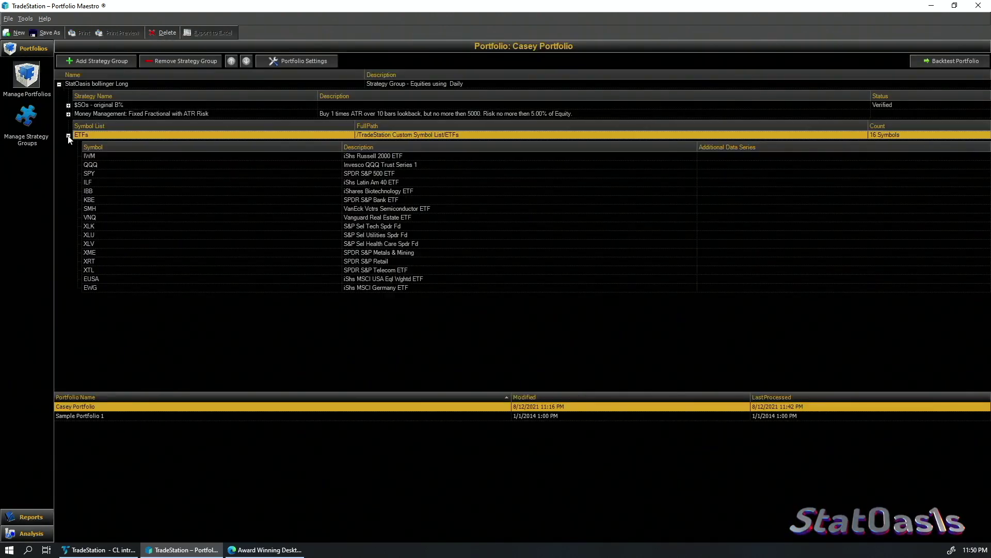
click(132, 155)
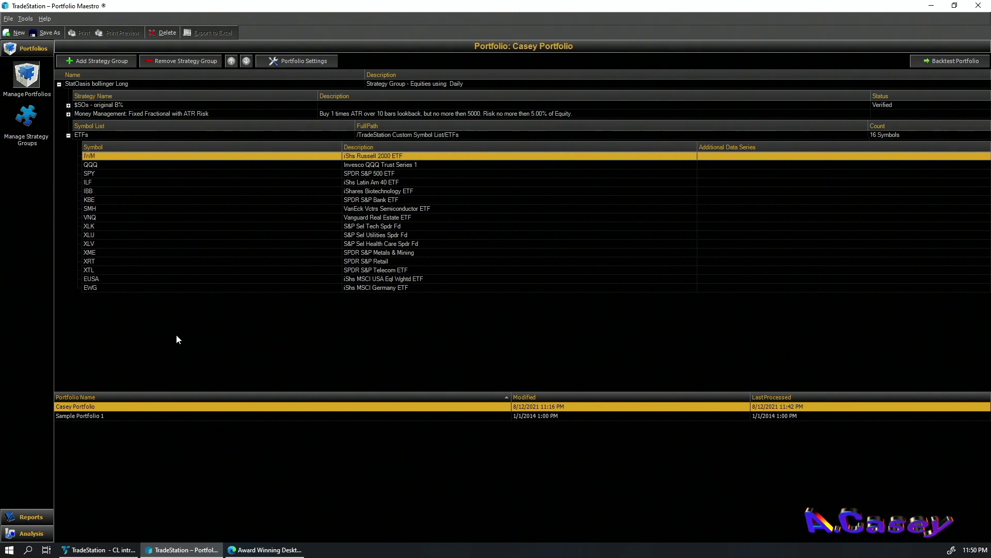
Return to the performance reports and view the equity curve of the SP100 MaxPos 15 report.
click(25, 517)
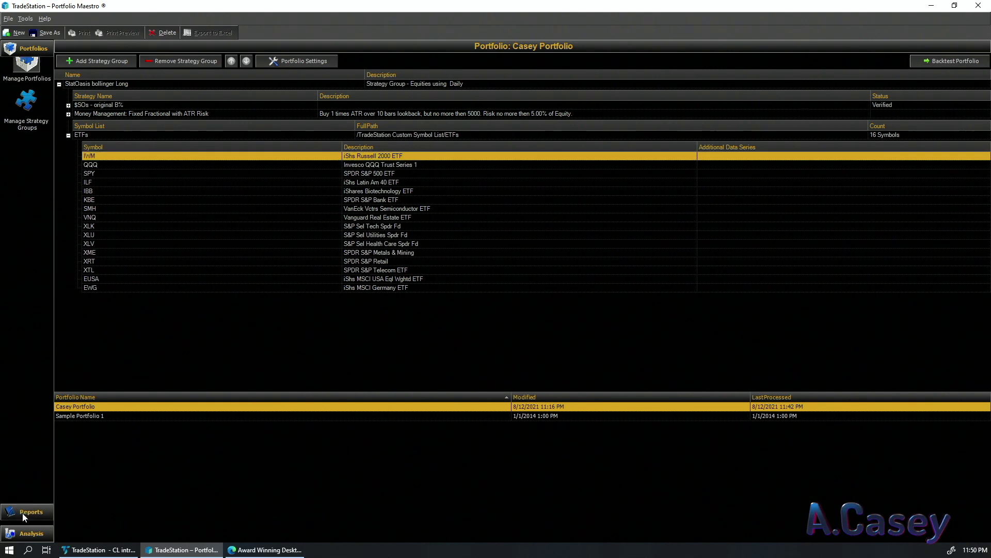
click(25, 141)
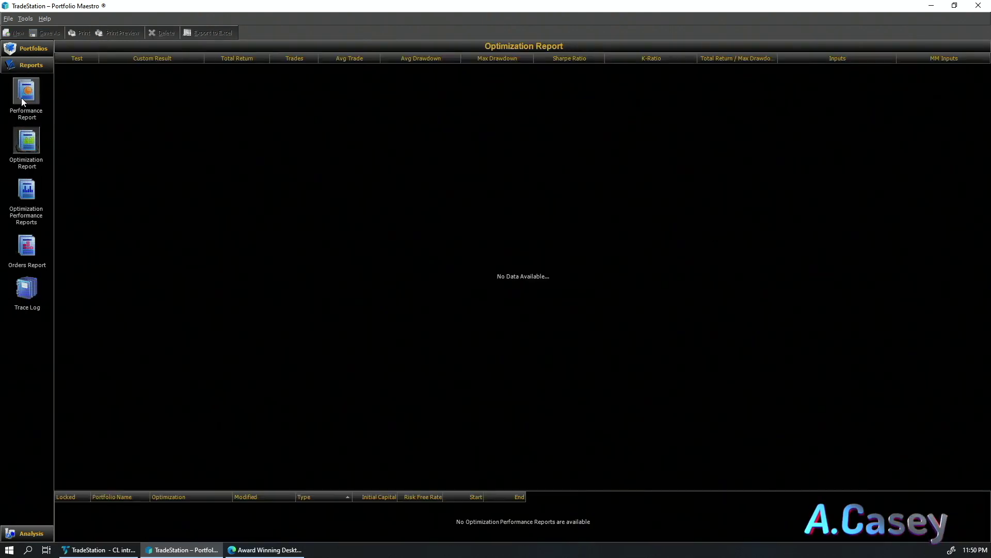
click(20, 97)
click(154, 516)
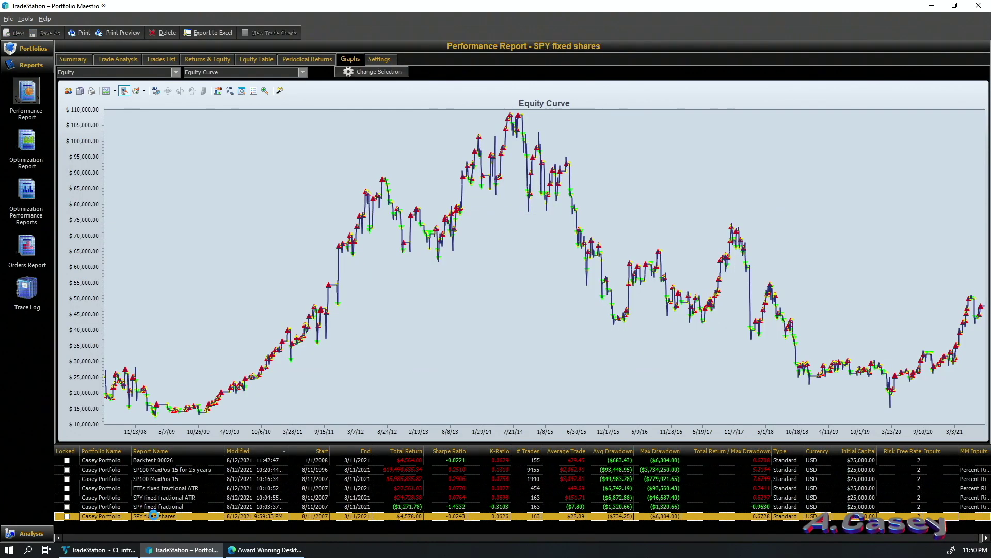
click(137, 480)
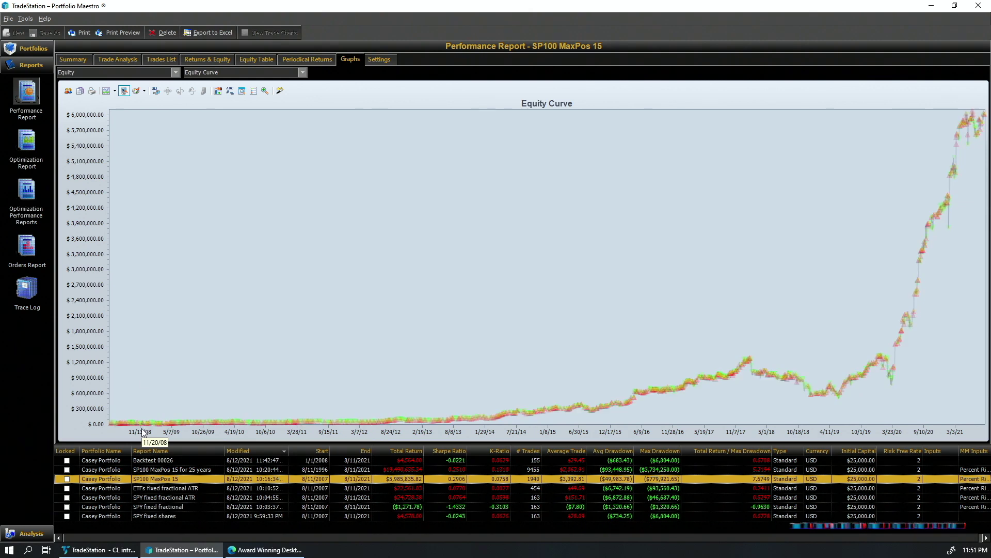
Inspect the SP100 MaxPos 15 report's annual returns for the losing years 2010 and 2018.
click(290, 60)
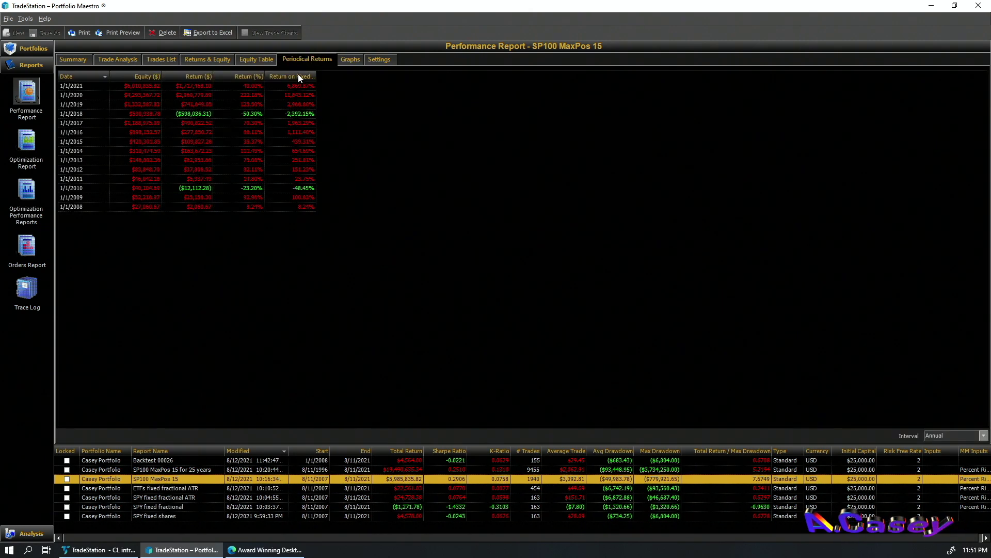
click(183, 188)
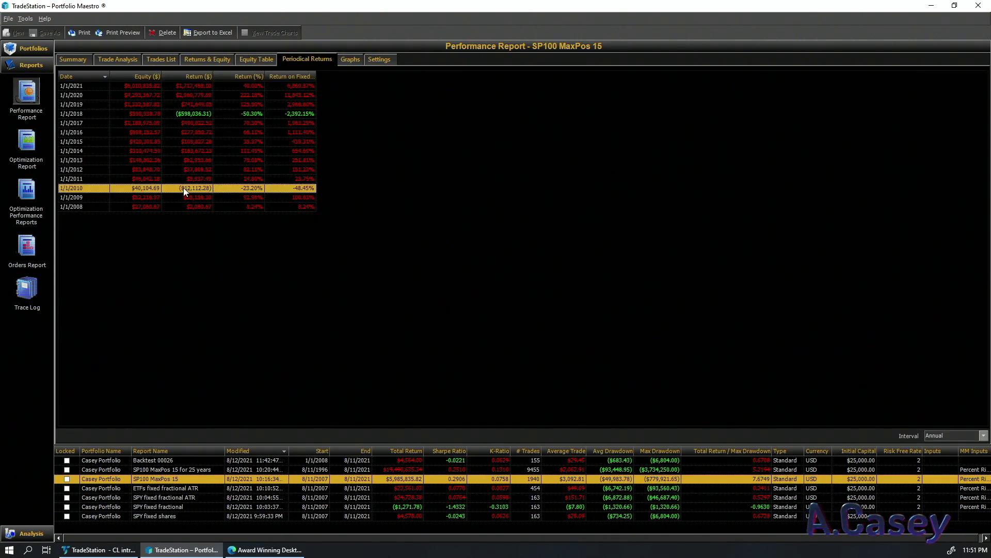
click(183, 114)
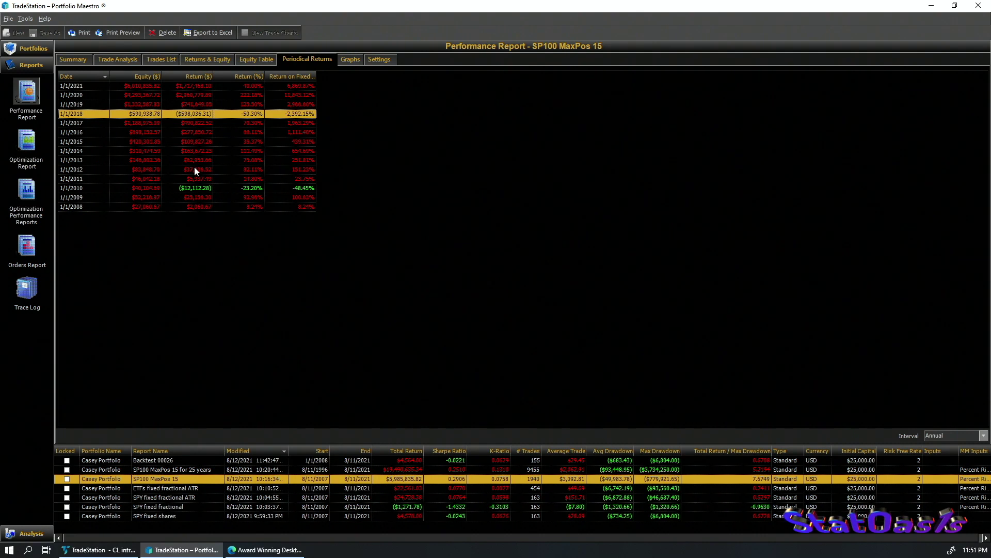
Examine how position quantities develop in the SP100 MaxPos 15 trades list, from the first 2008 trades through 2016 and 2017.
click(118, 59)
click(162, 60)
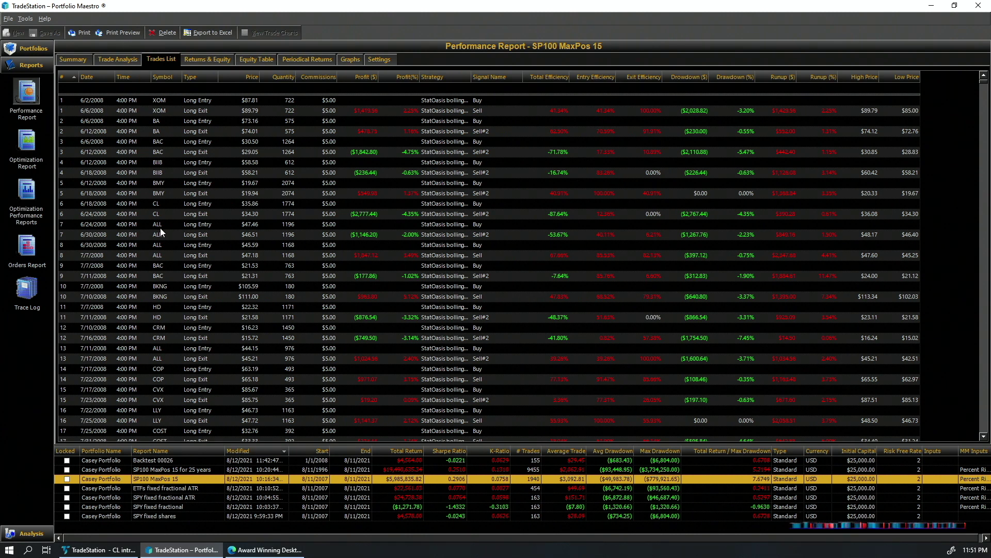
click(291, 193)
click(292, 225)
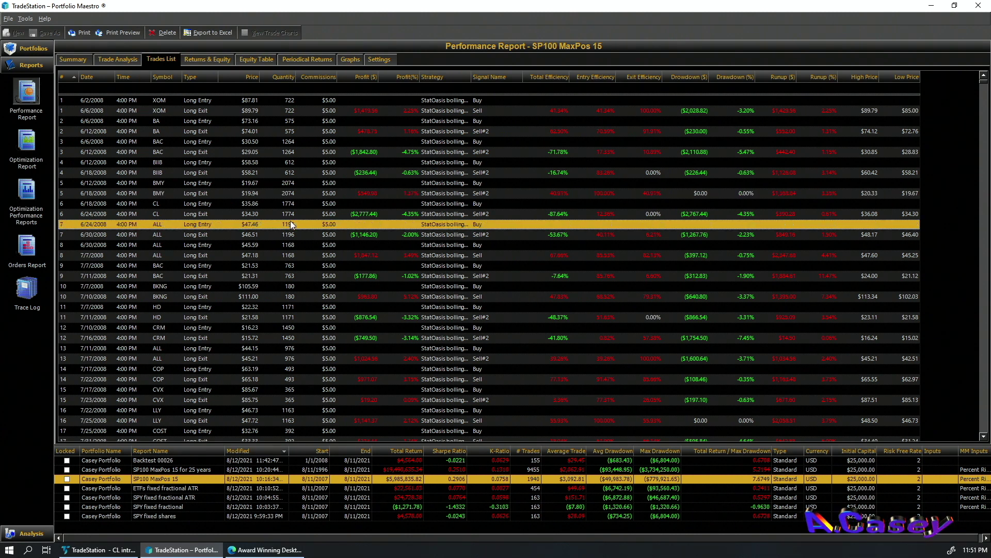
click(293, 255)
click(294, 307)
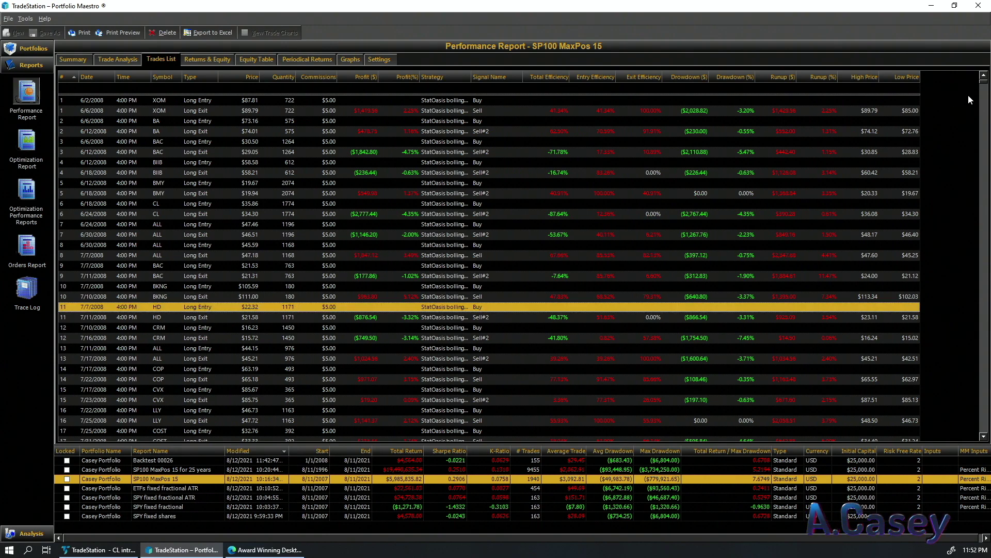
drag(983, 83, 980, 227)
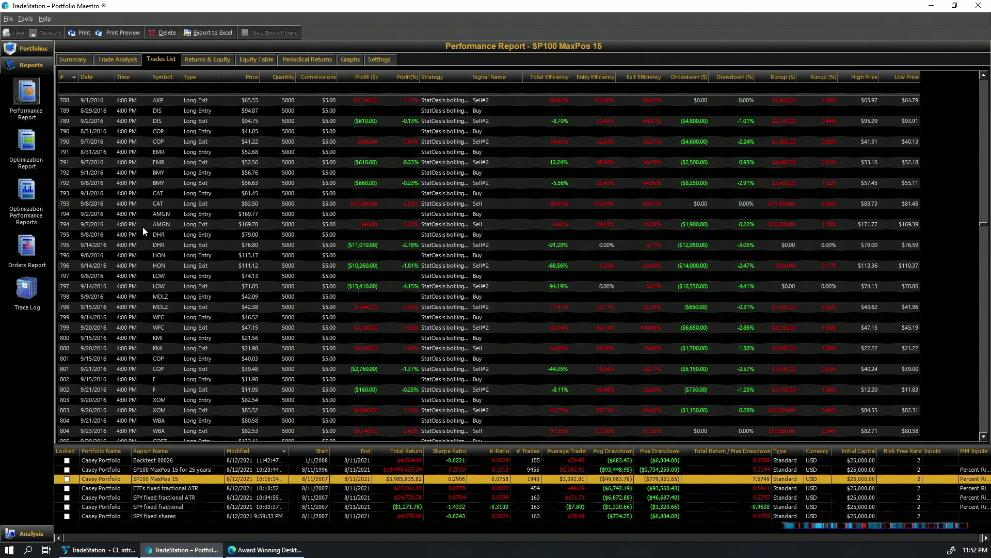
scroll(297, 205, down, 20)
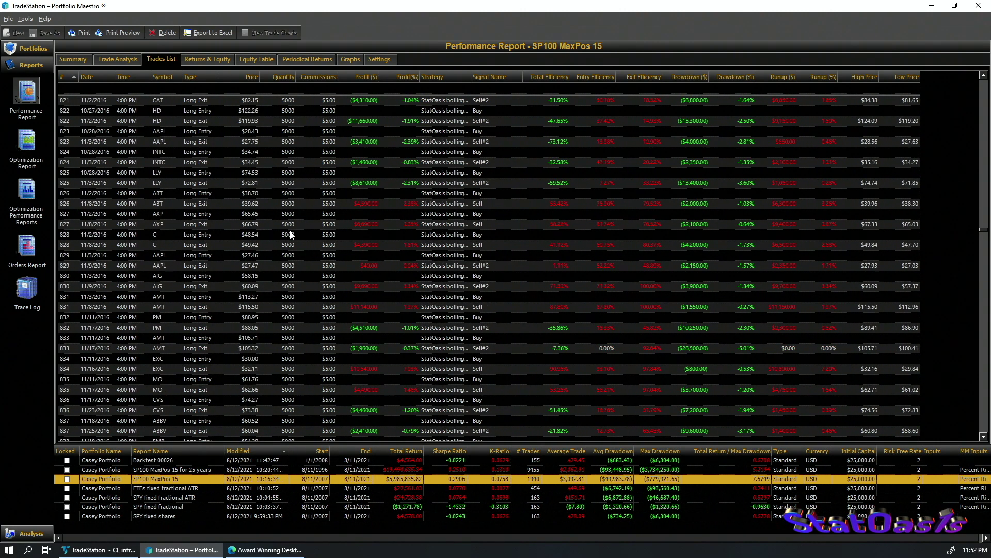
scroll(416, 377, down, 6)
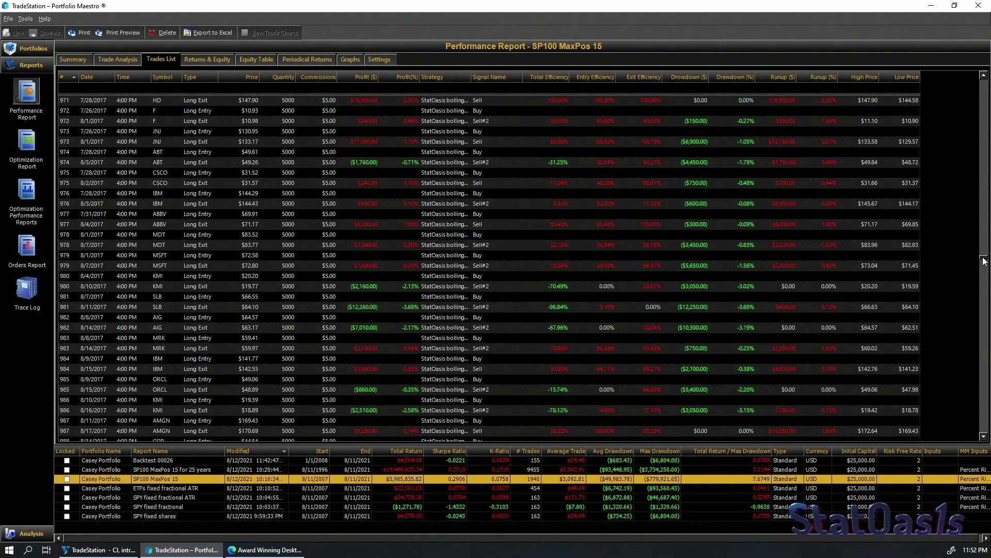
Examine the position quantities of the most recent 2021 trades in the SP100 MaxPos 15 trades list, including the AMZN exit on 8/6/2021.
drag(985, 258, 985, 433)
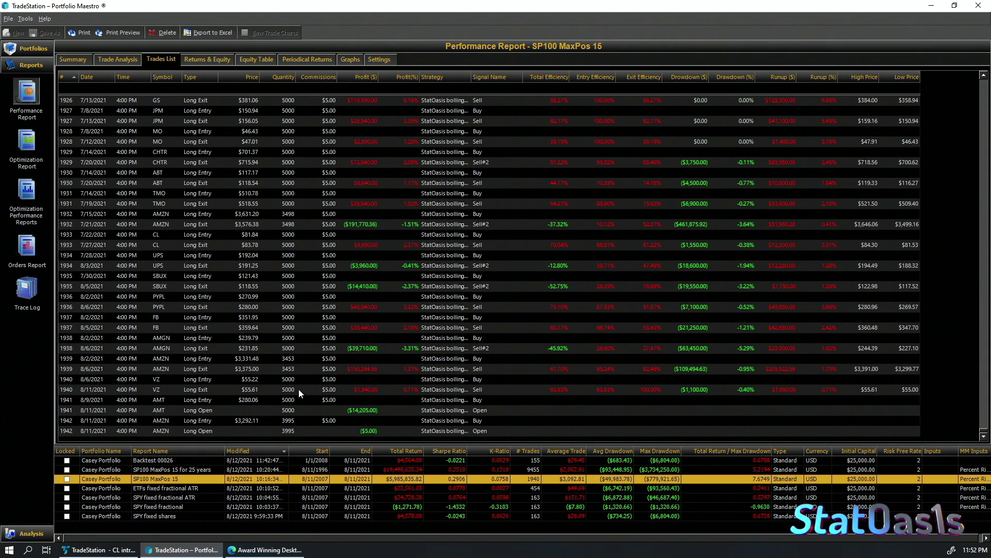
click(259, 369)
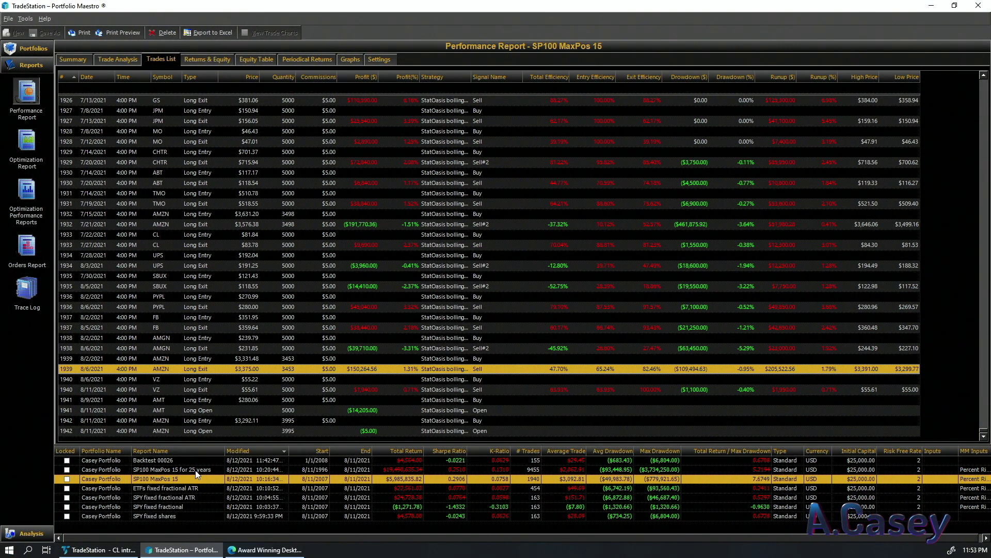
Open the SP100 MaxPos 15 for 25 years report and inspect its annual returns for 2010, 2018 and 2021.
click(195, 470)
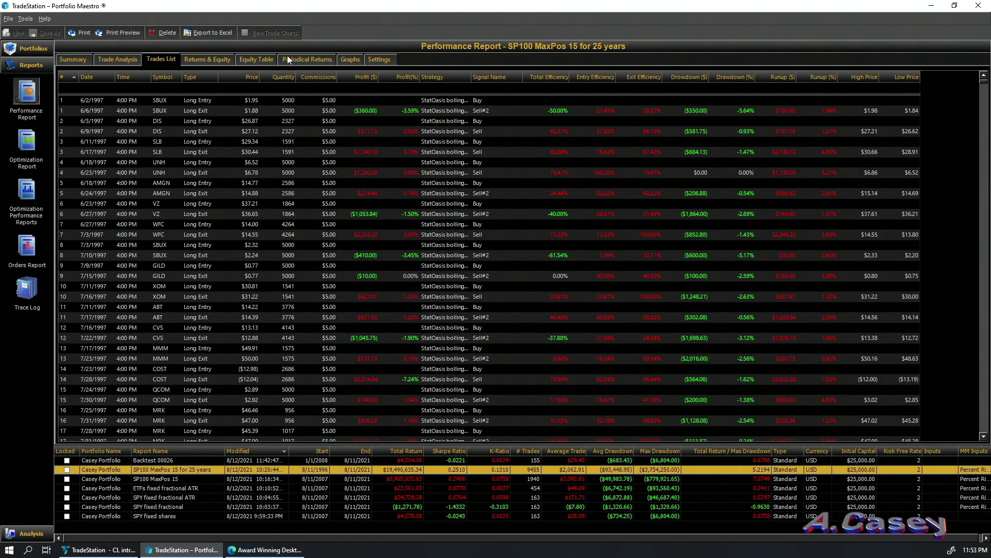
click(302, 61)
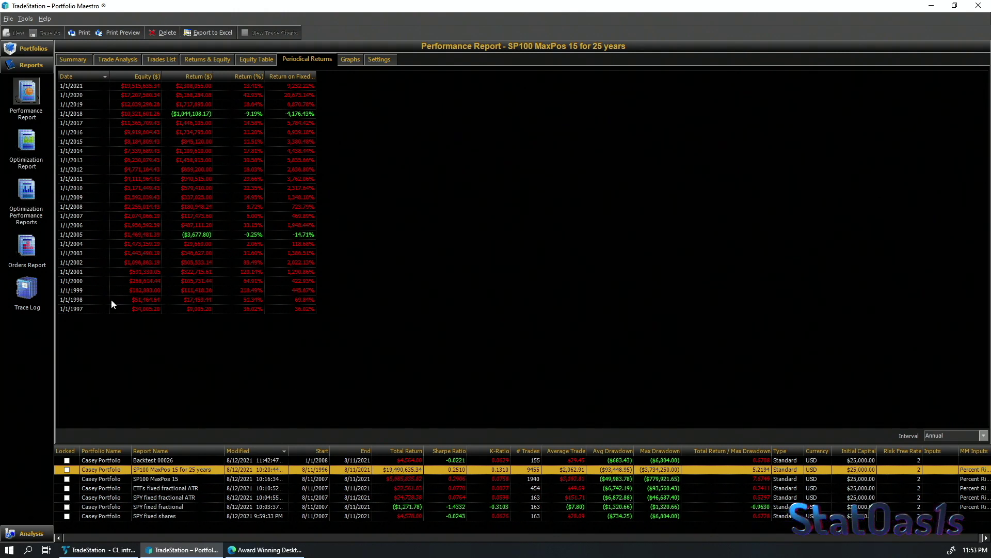
click(209, 188)
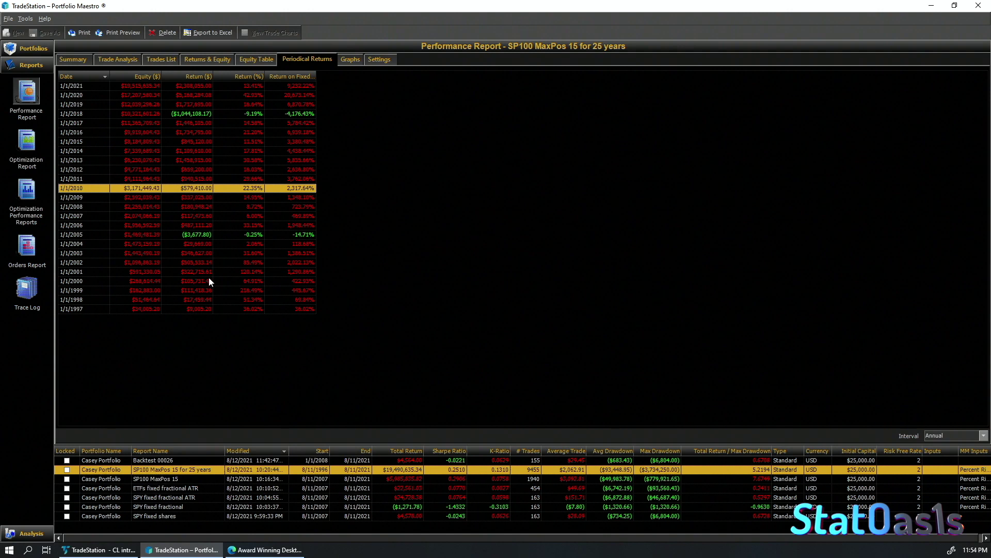
click(179, 114)
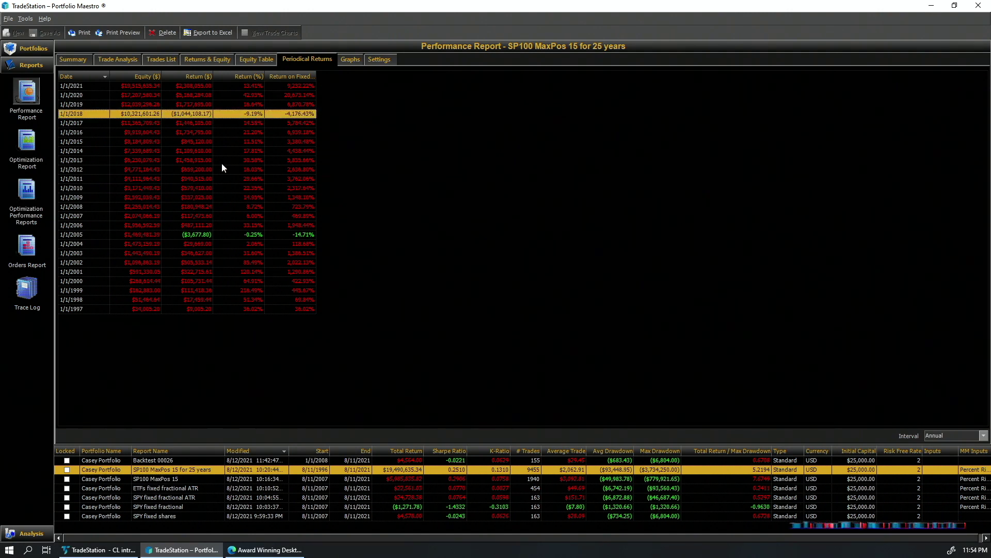
click(142, 87)
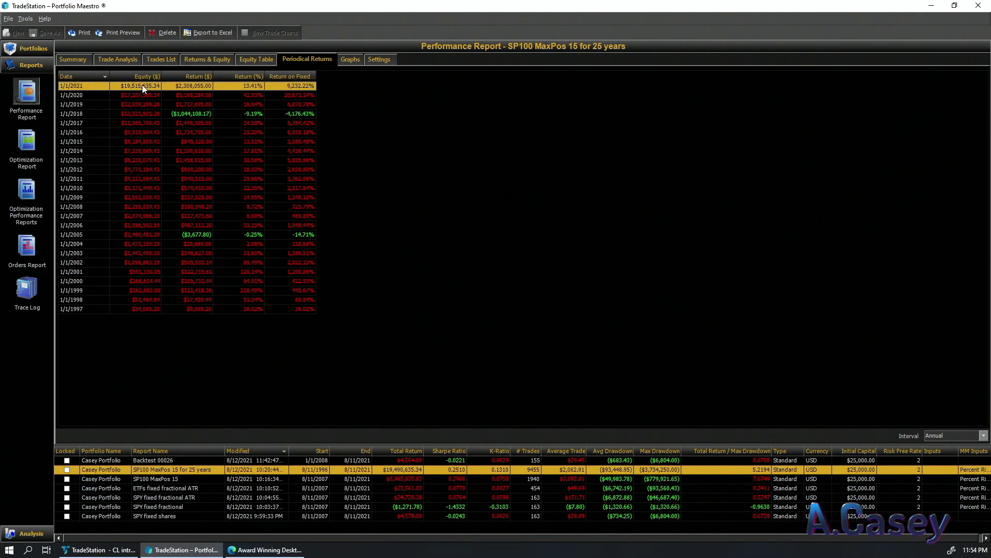
Review the latest trades at the end of the 25-year report's trades list, plus its equity curve.
click(151, 62)
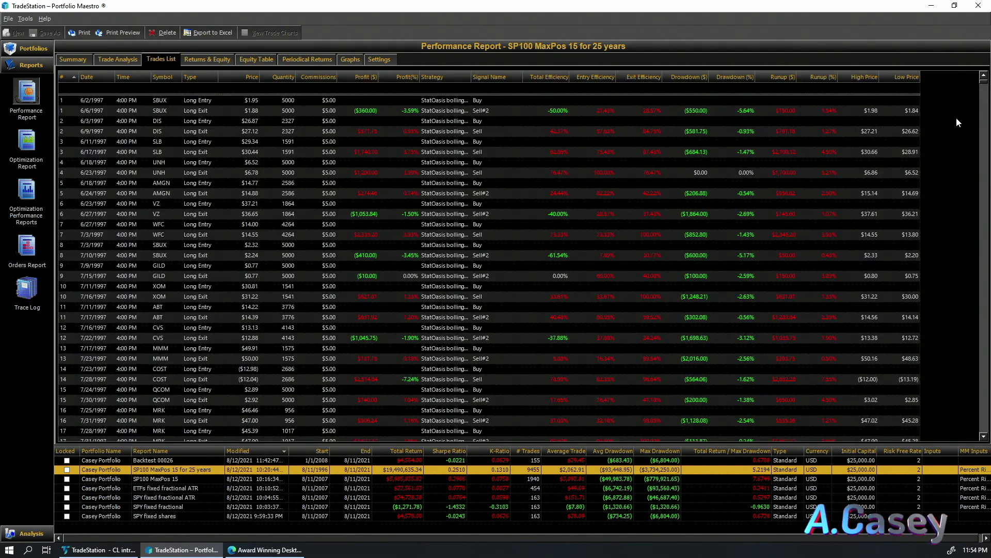
drag(984, 86, 987, 445)
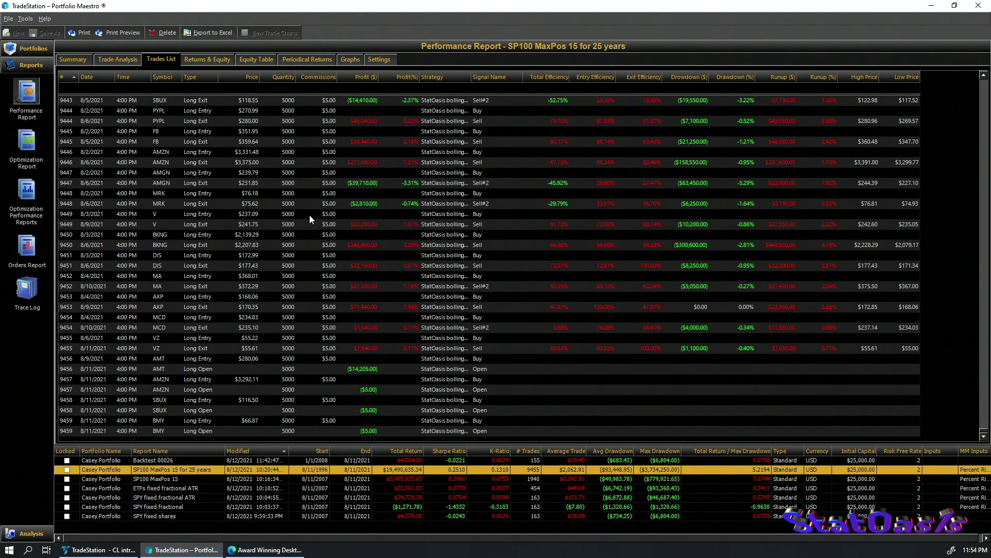
click(350, 60)
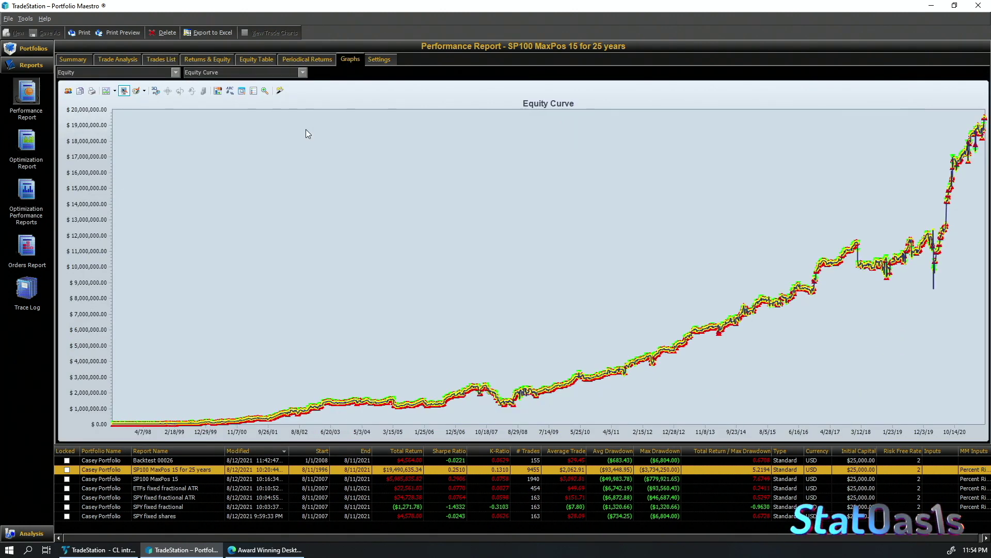
Show the 25-year report's Underwater Equity (Monthly) graph and check the drawdown troughs in early 2000, 2008 and March 2020.
click(302, 73)
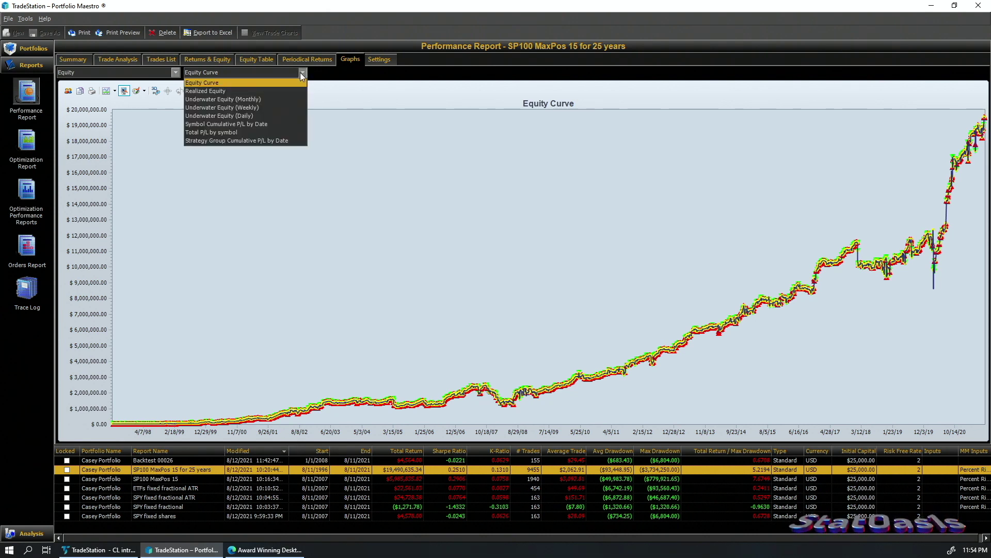
click(278, 99)
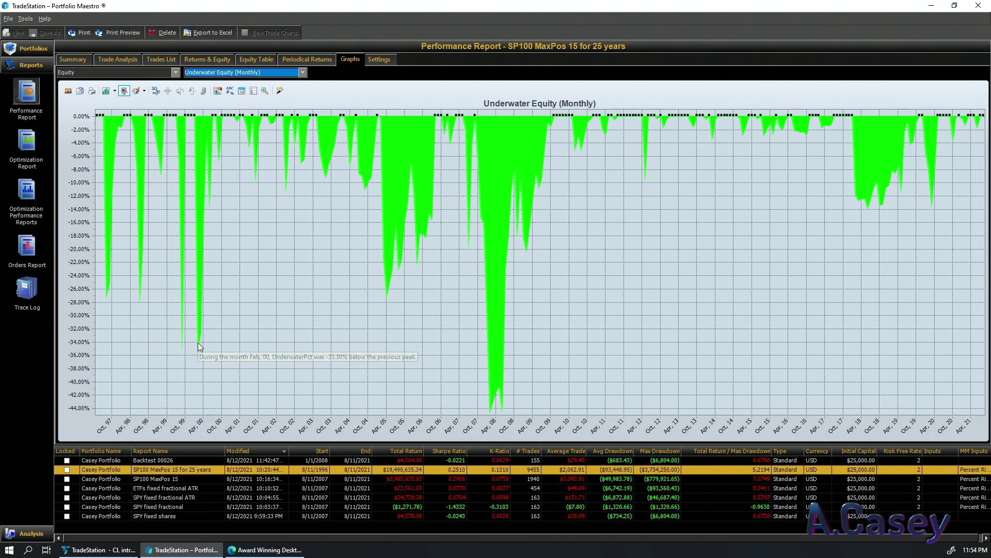
mouse_move(201, 349)
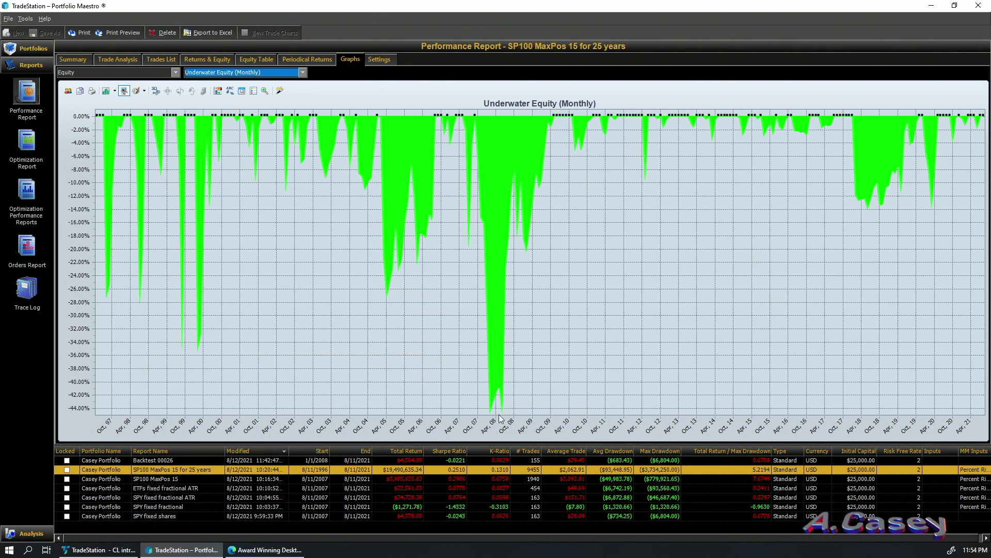
mouse_move(490, 404)
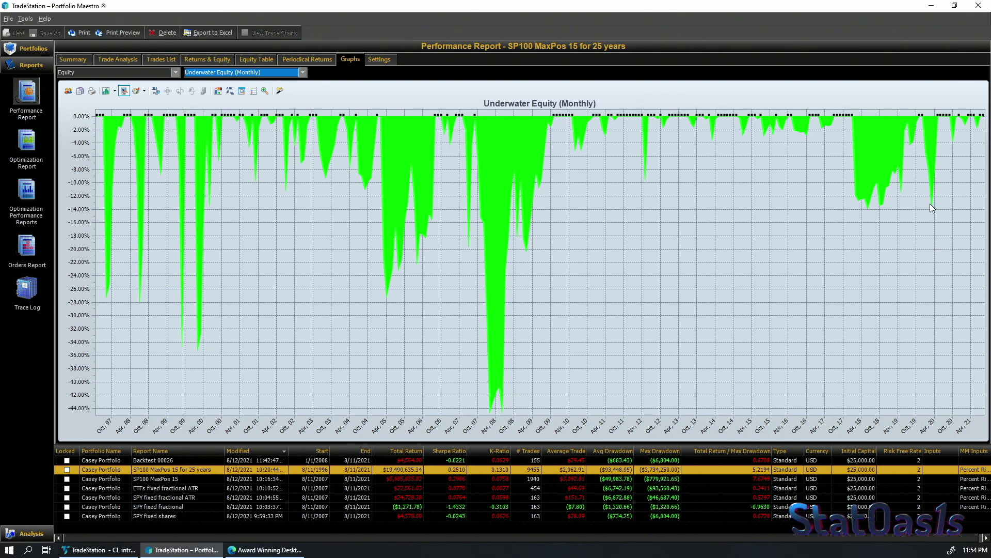
mouse_move(934, 208)
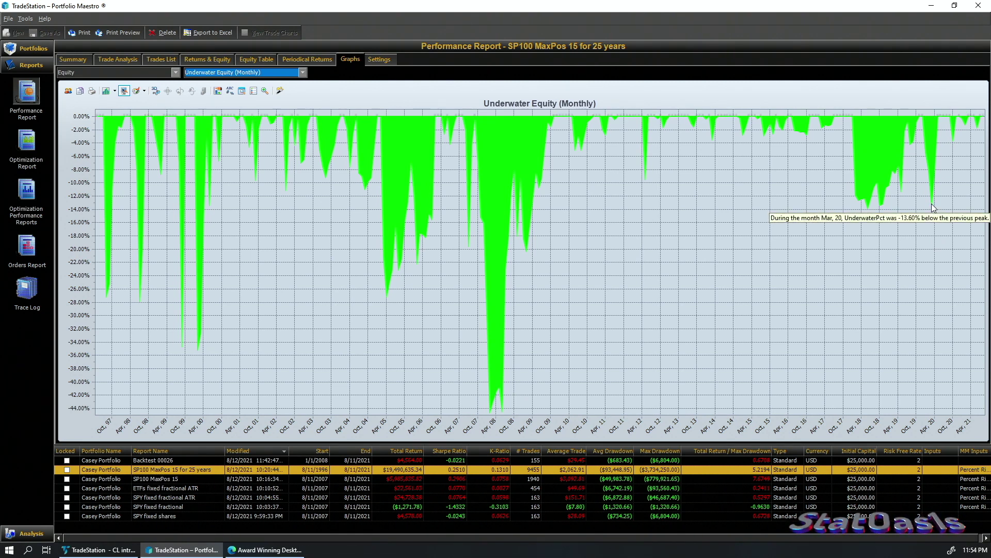
Display all symbols as columns in the 25-year report's trade analysis and compare their total returns.
click(118, 58)
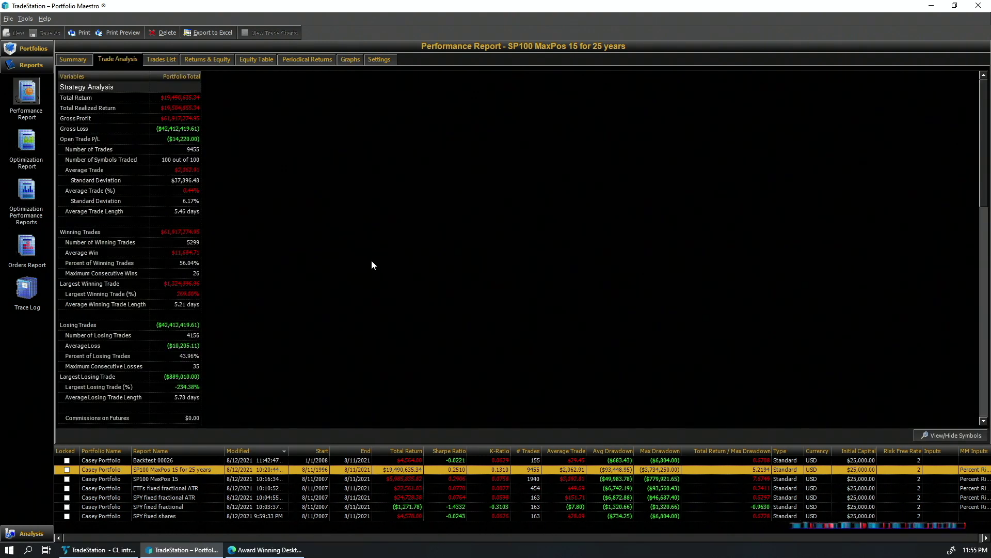
click(936, 437)
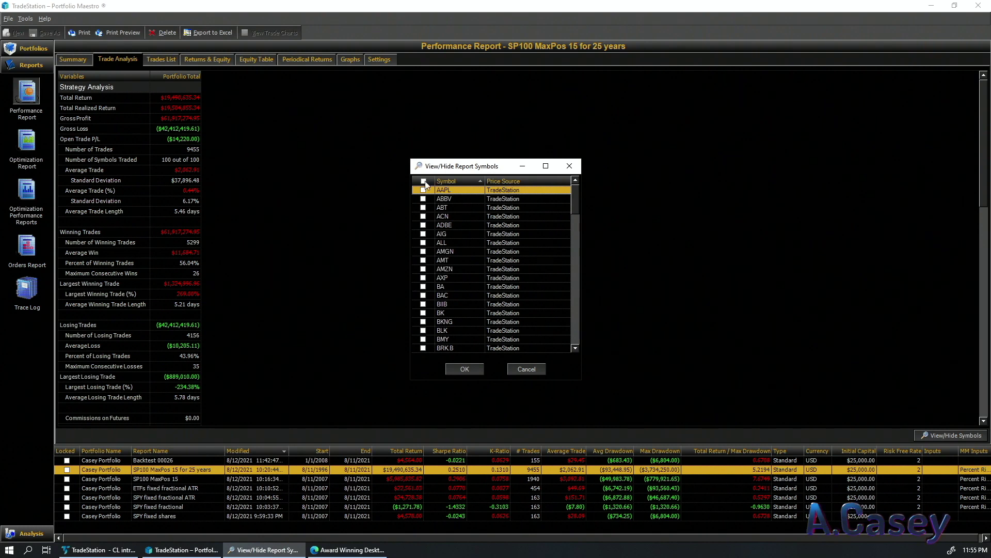
click(470, 370)
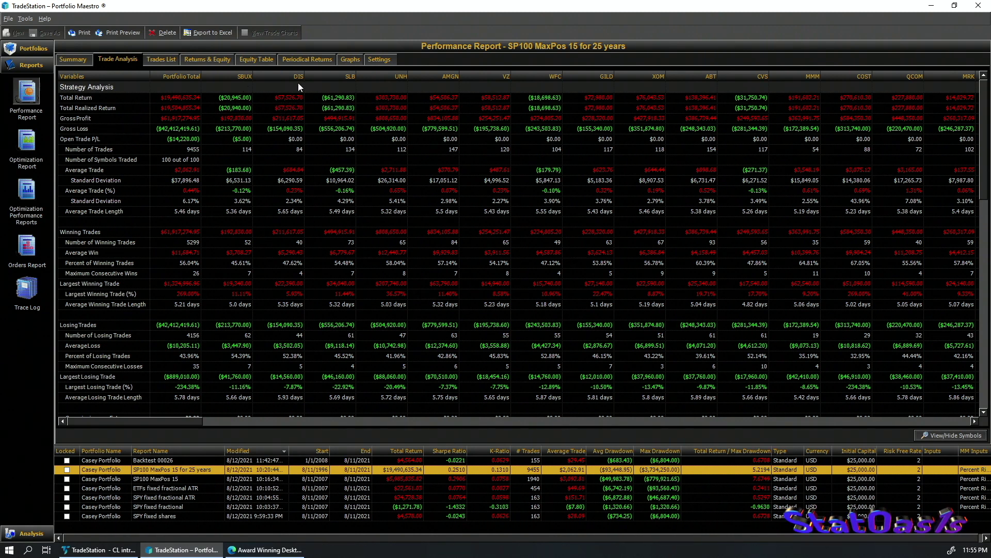
click(240, 98)
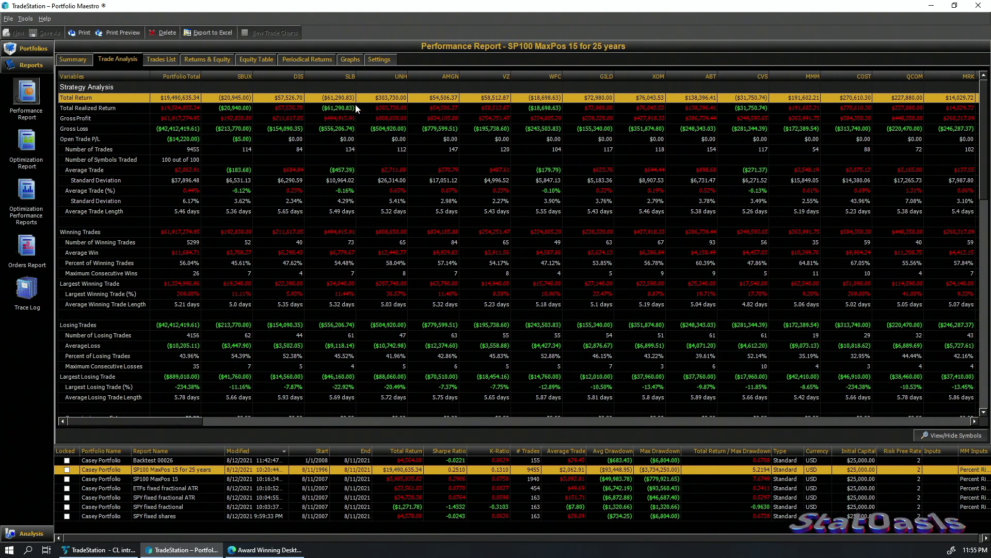
View the Asset Allocation graph of profit contribution by symbol and check the AMZN slice.
click(350, 59)
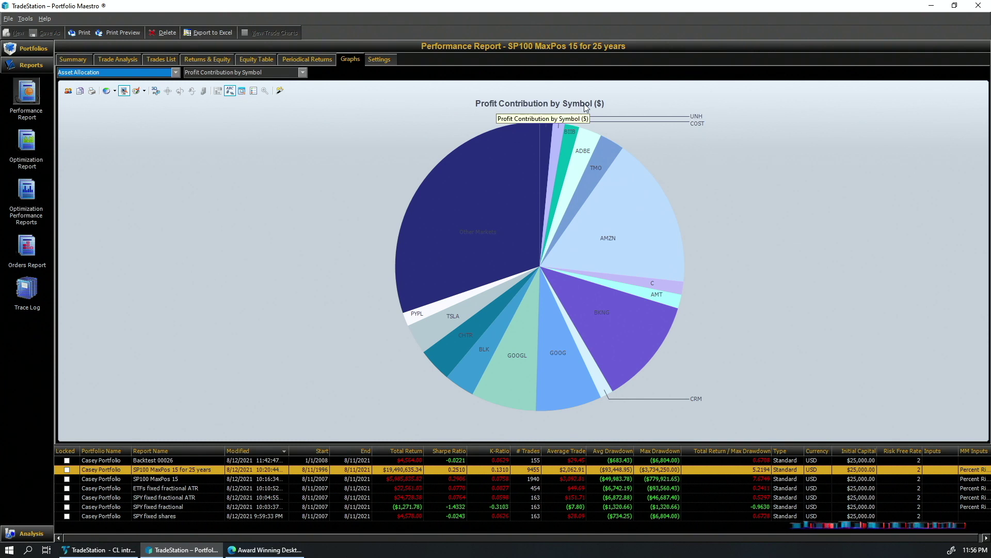
mouse_move(634, 246)
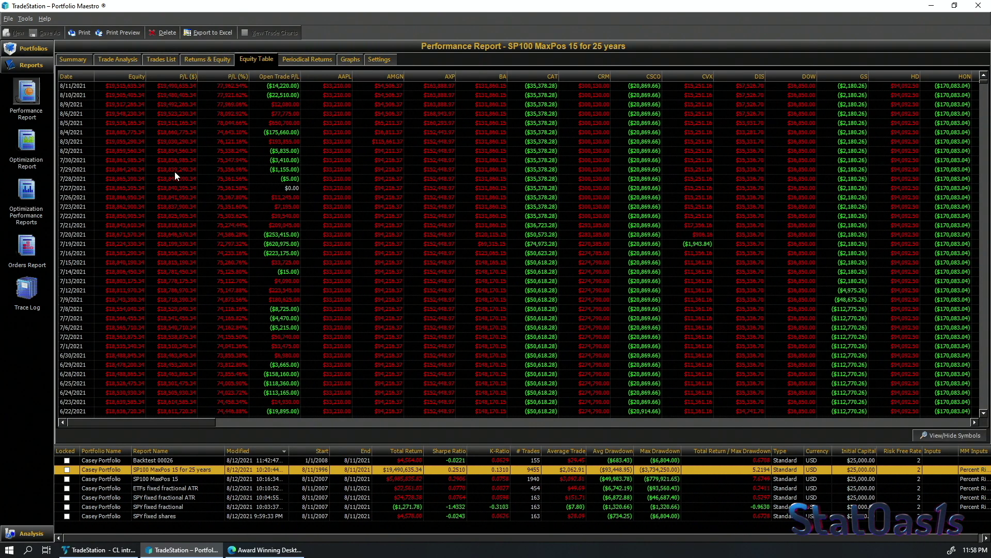
Check the optimization report, and go through the AMZN, VZ, SBUX and BMY open orders in the orders report.
click(30, 142)
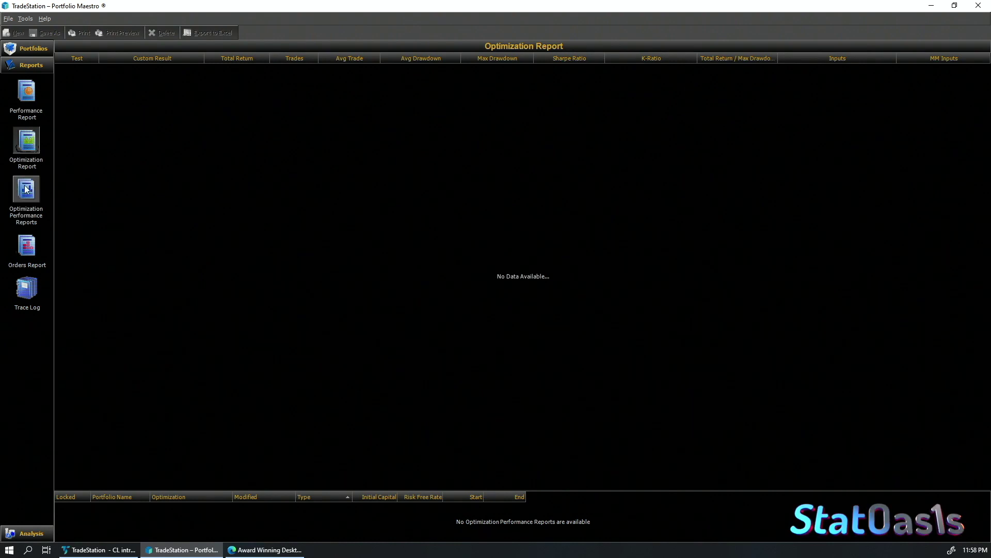
click(25, 248)
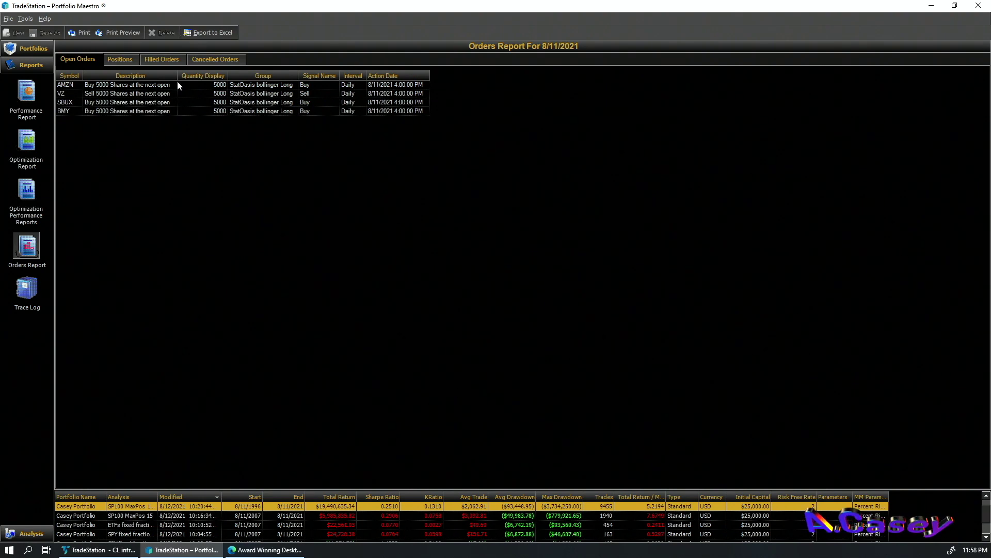
click(329, 84)
click(329, 93)
click(326, 102)
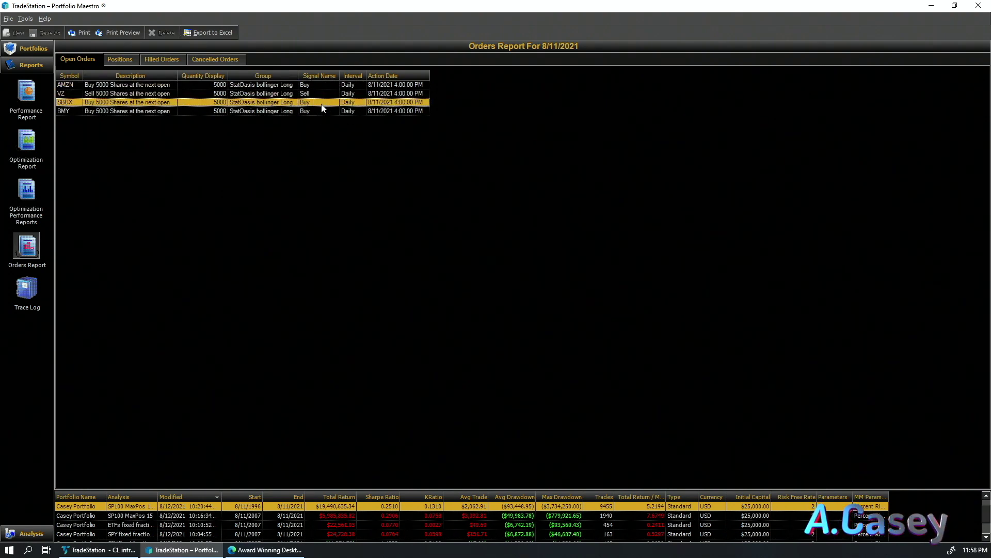
click(324, 111)
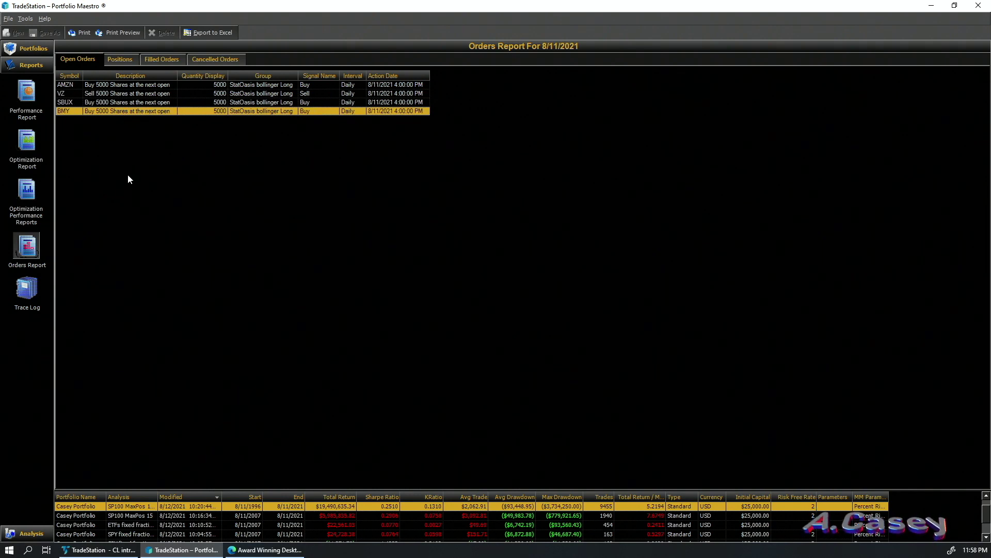
Generate a monthly correlation analysis for all symbols of SP100 MaxPos 15 for 25 years and look across its matrix.
click(24, 533)
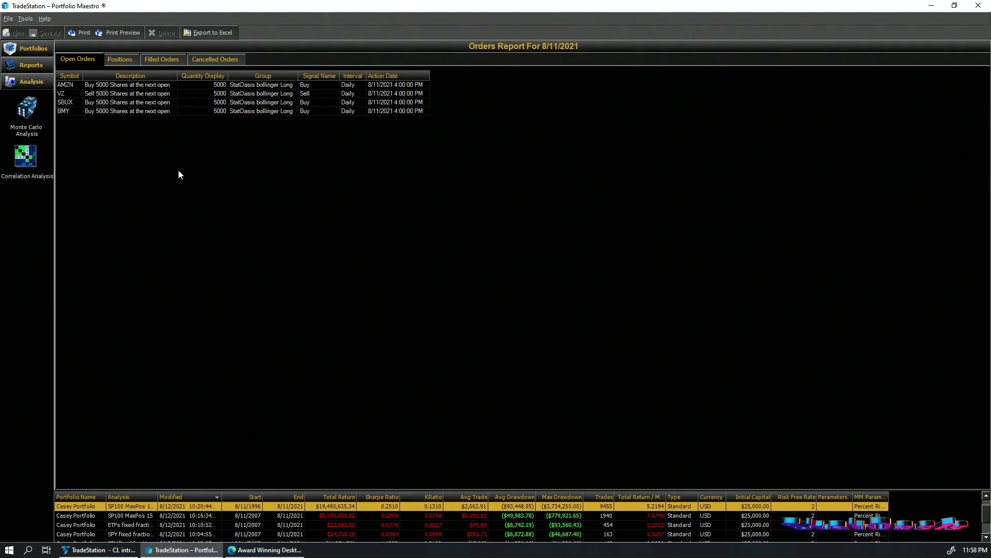
click(25, 156)
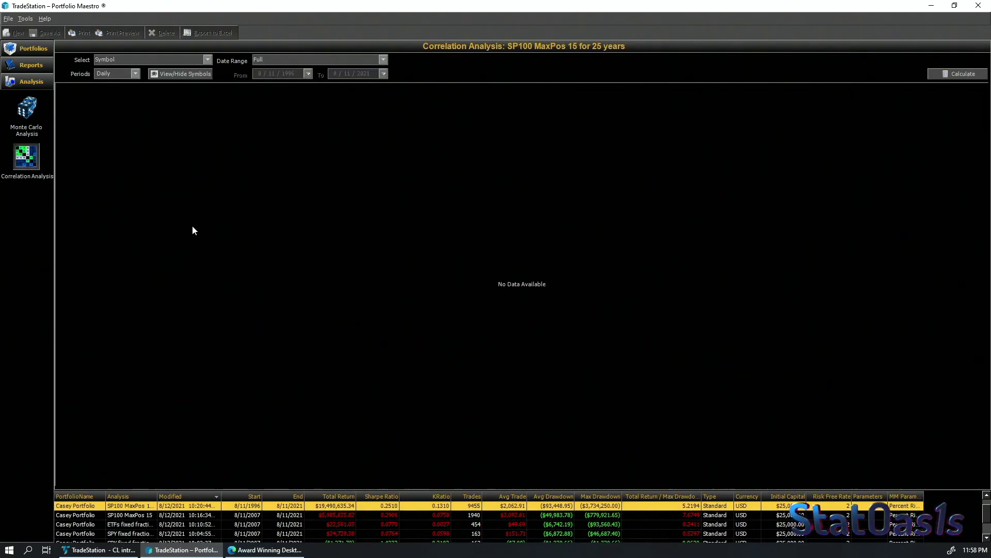
click(136, 73)
click(116, 98)
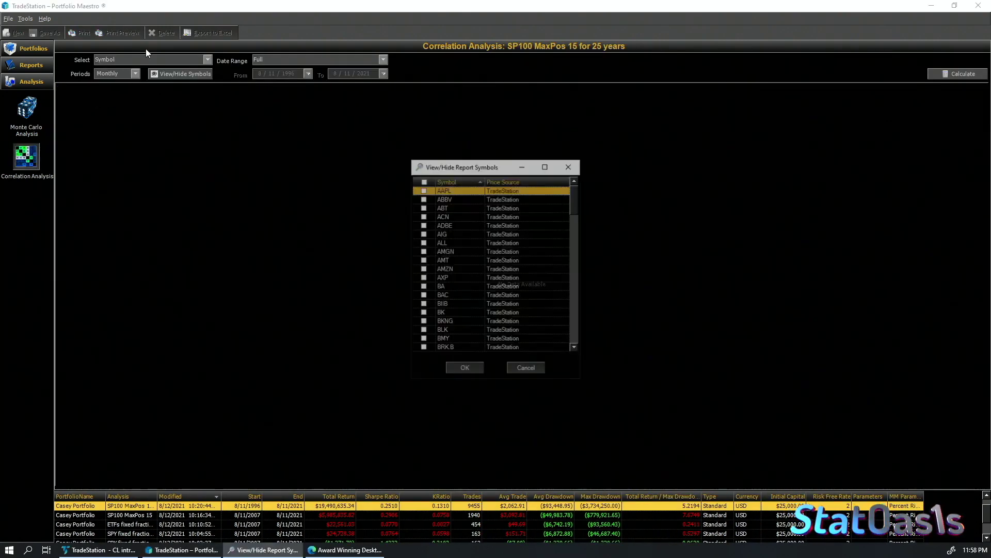
click(423, 180)
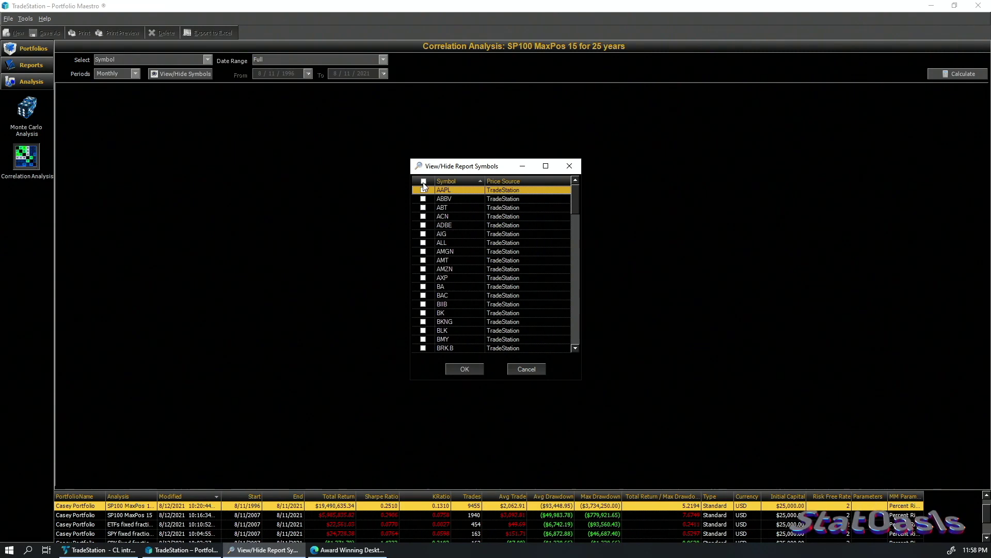
click(464, 369)
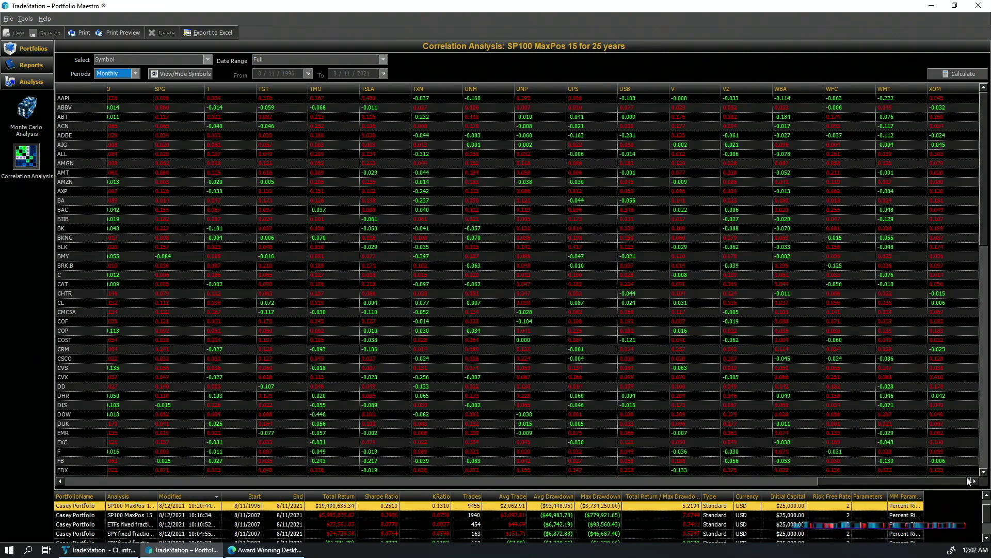
drag(968, 481, 137, 469)
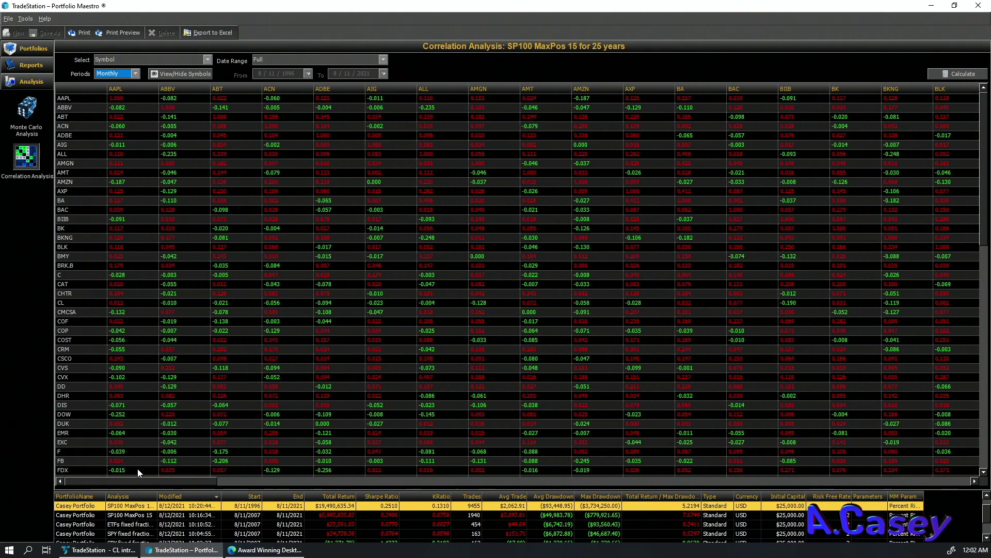
Run a Monte Carlo analysis with BootStrap with Replacement, 10000 iterations and Daily periods, and view the cumulative distribution graph of total return.
click(27, 107)
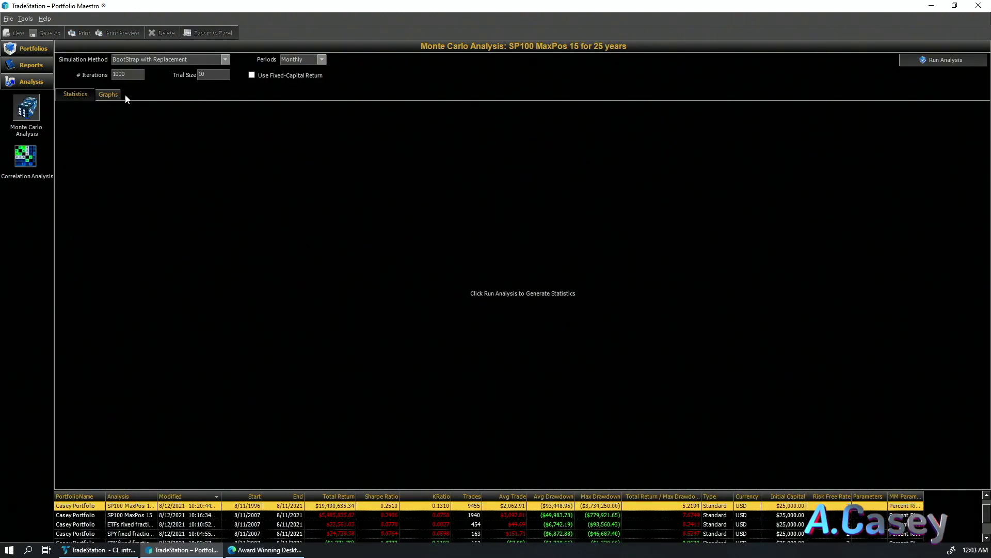
text(0)
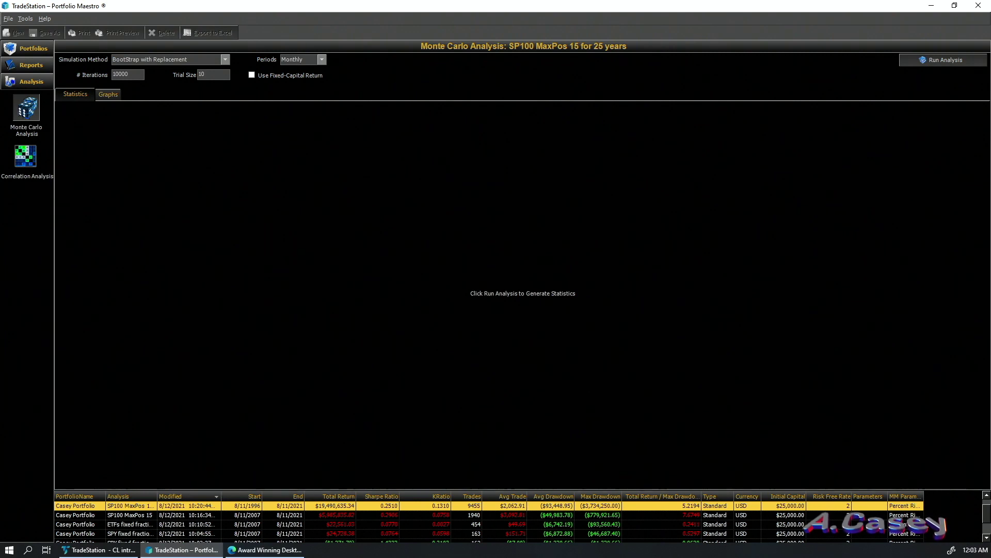
click(166, 60)
click(168, 59)
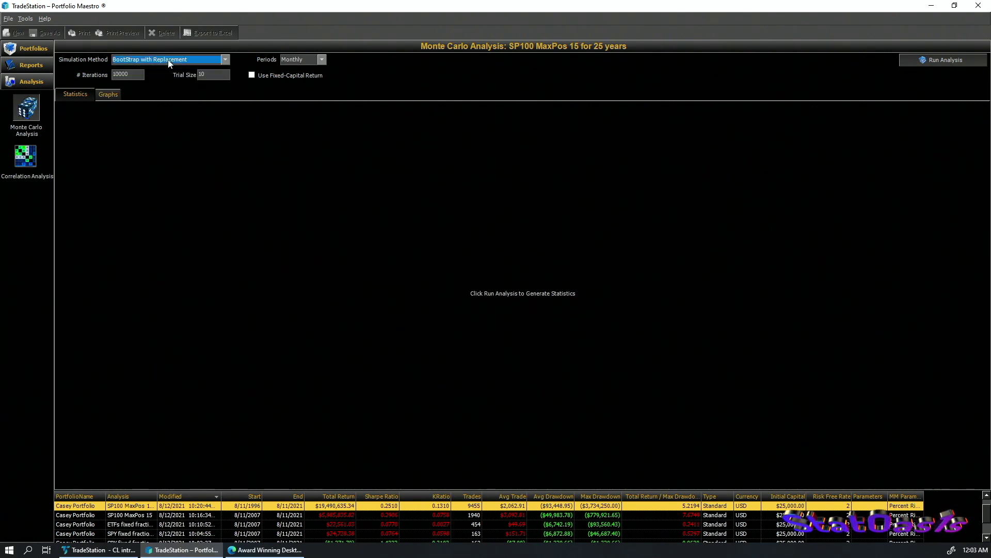
click(303, 59)
click(289, 70)
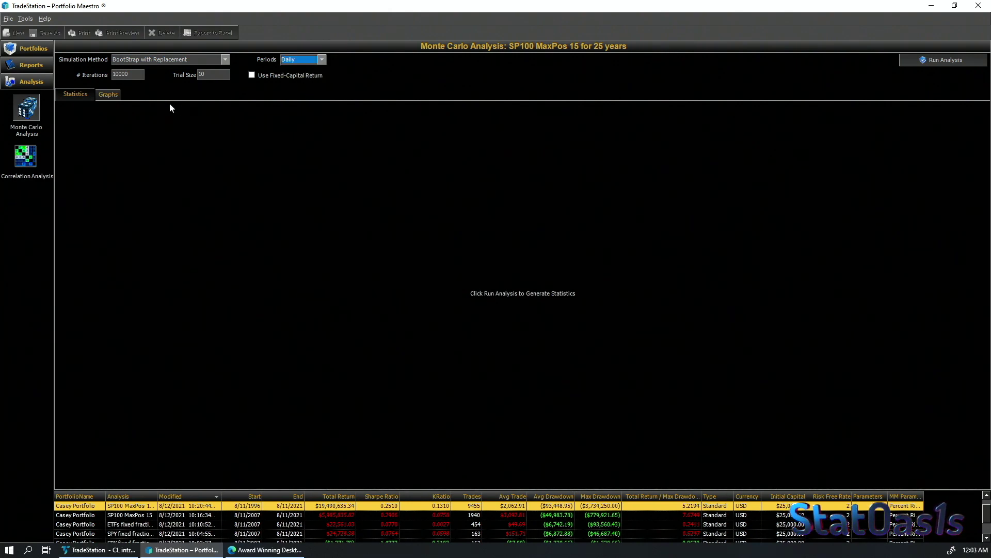
click(924, 64)
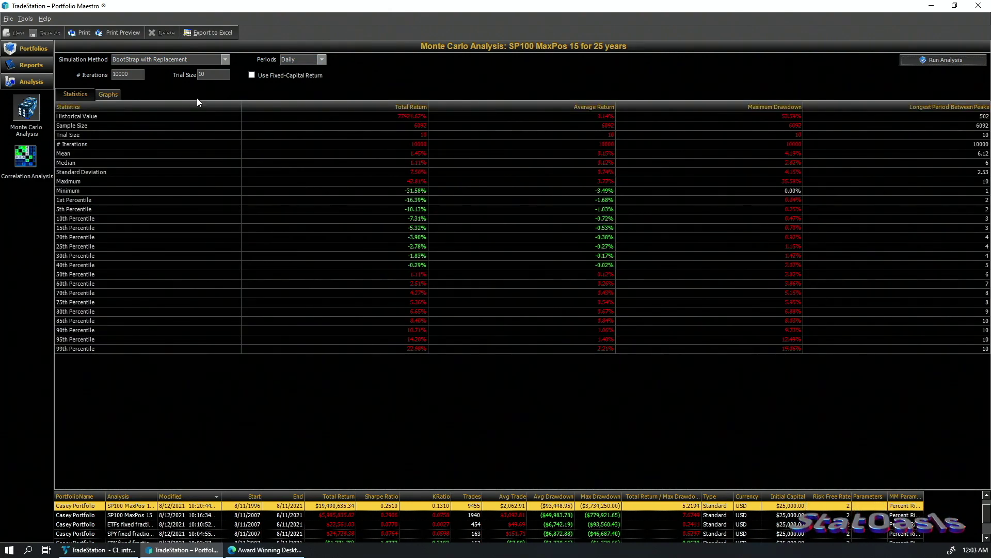
click(111, 94)
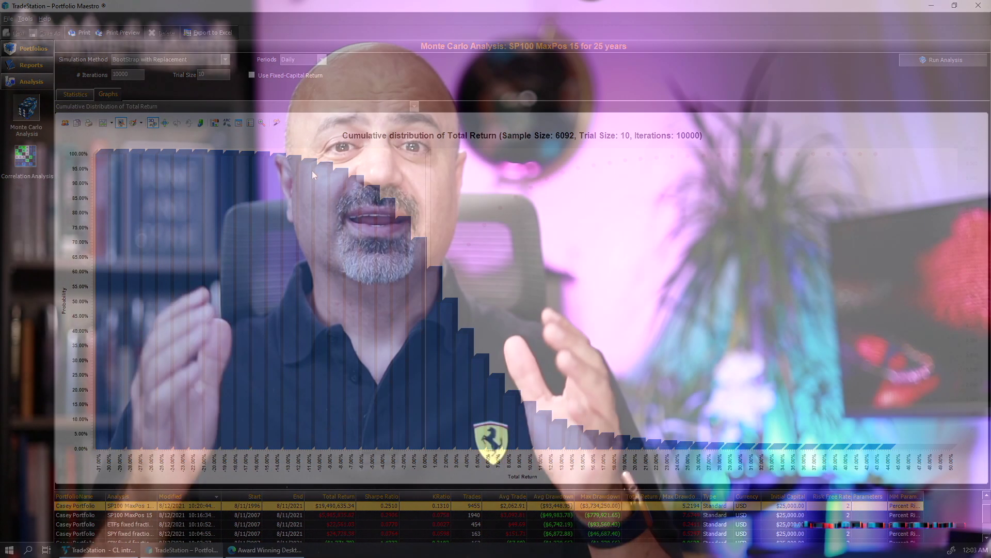